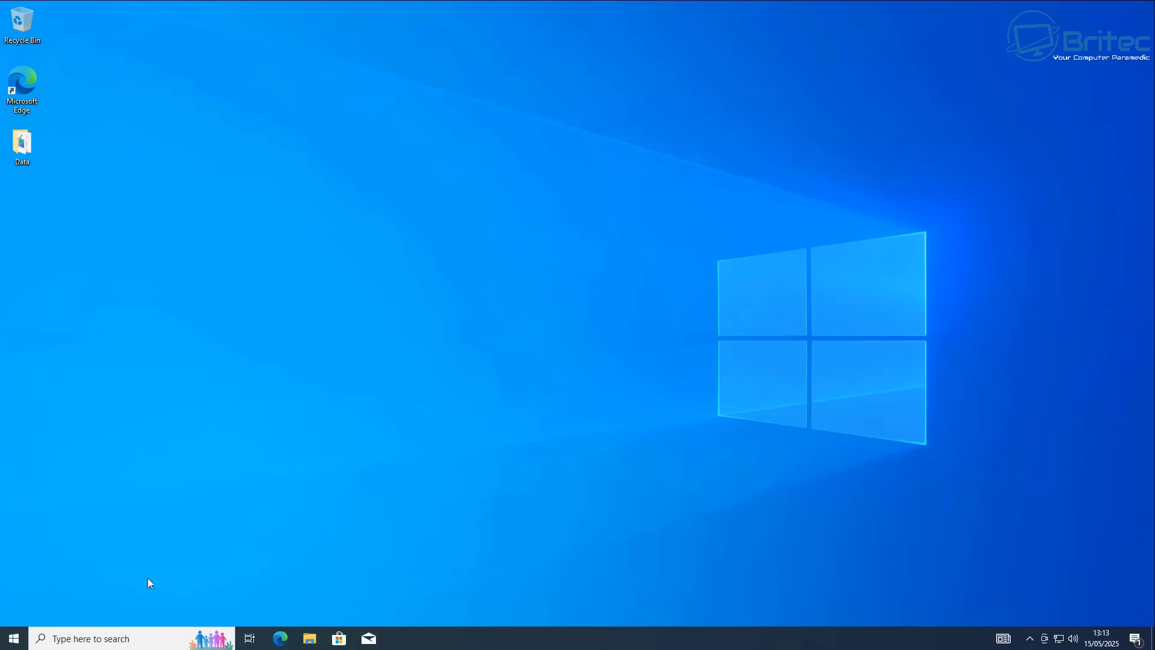
Open Disk Management from the Start quick menu, centre it, and select the 100 GB Disk 0.
right_click(15, 639)
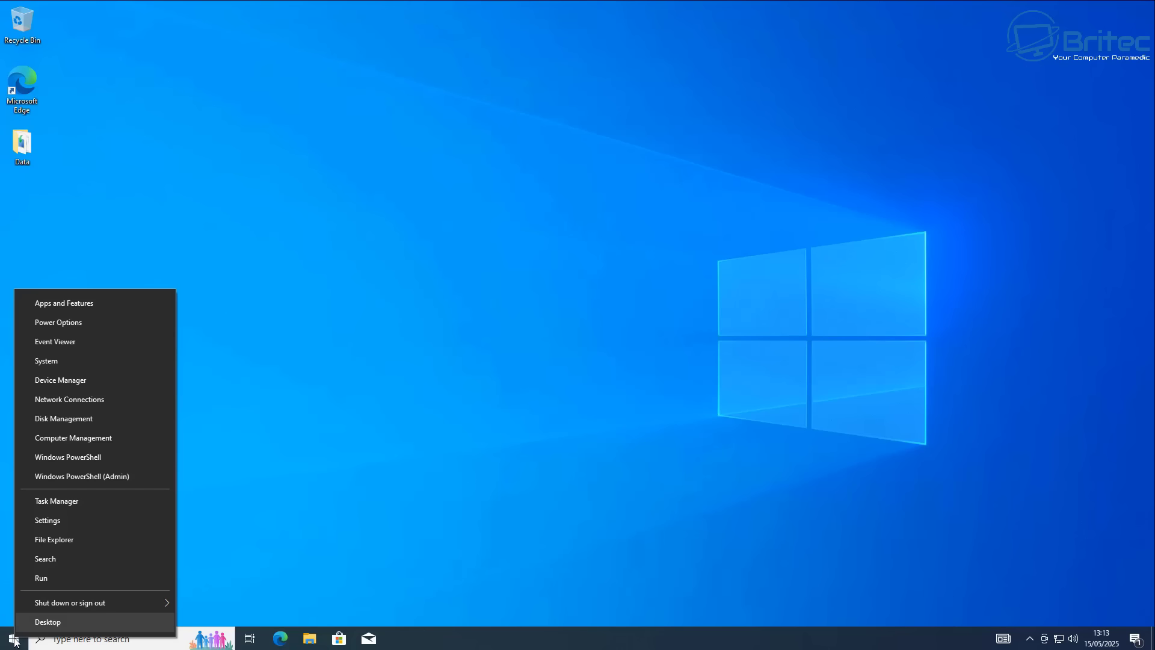
left_click(66, 418)
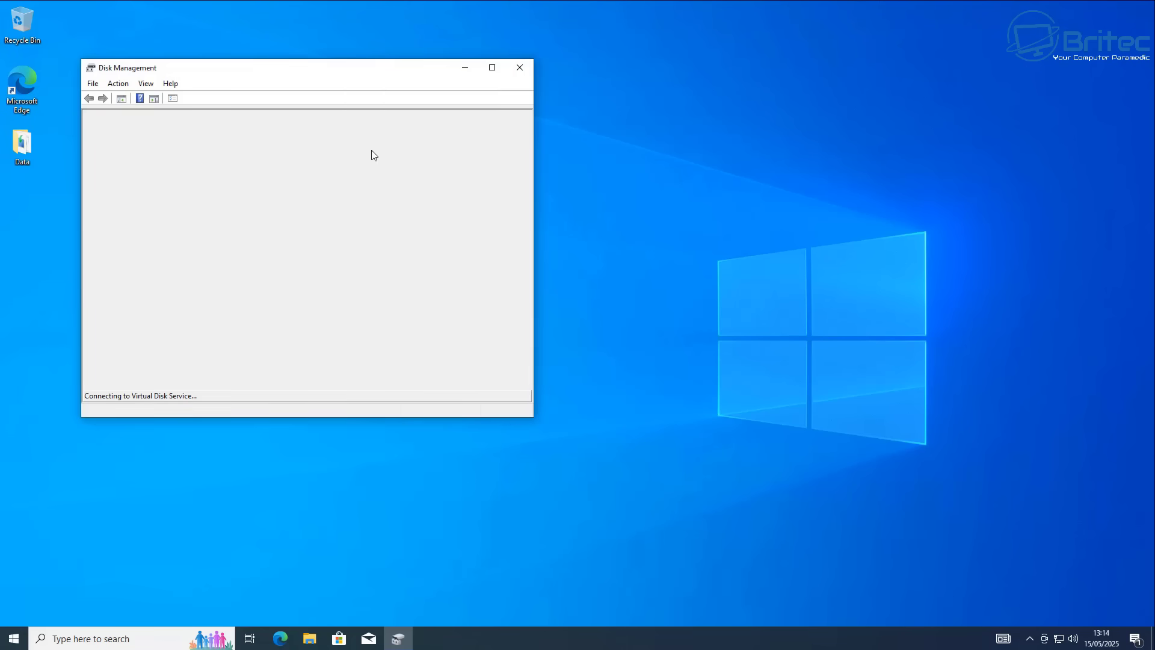
left_click_drag(343, 71, 659, 132)
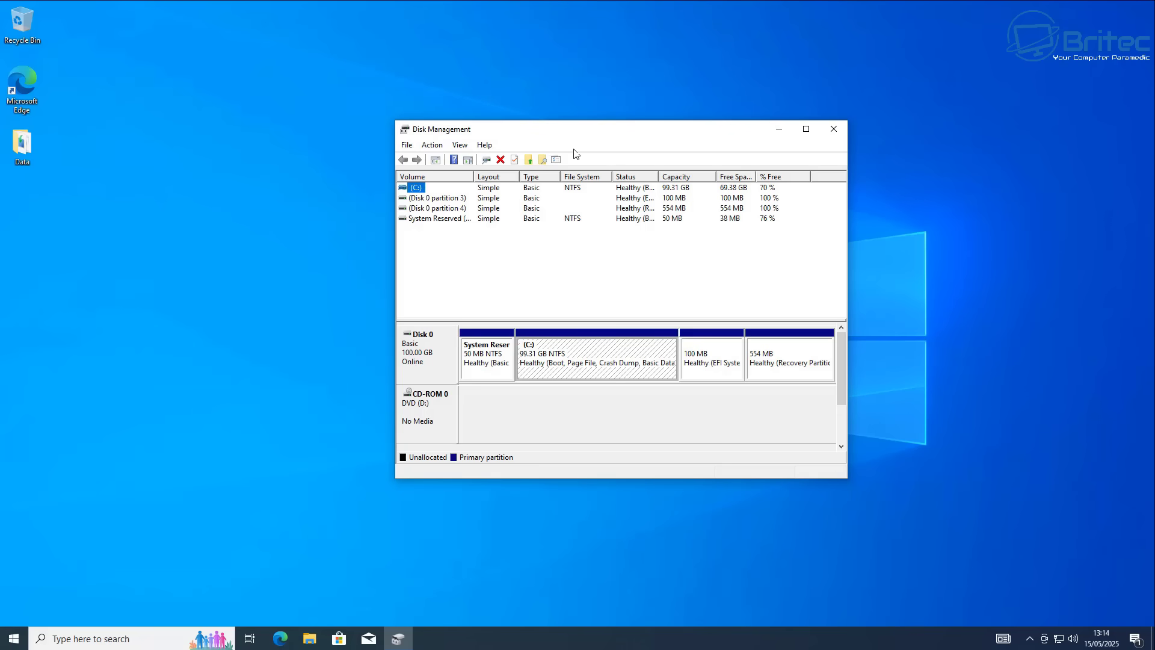
left_click_drag(580, 136, 576, 136)
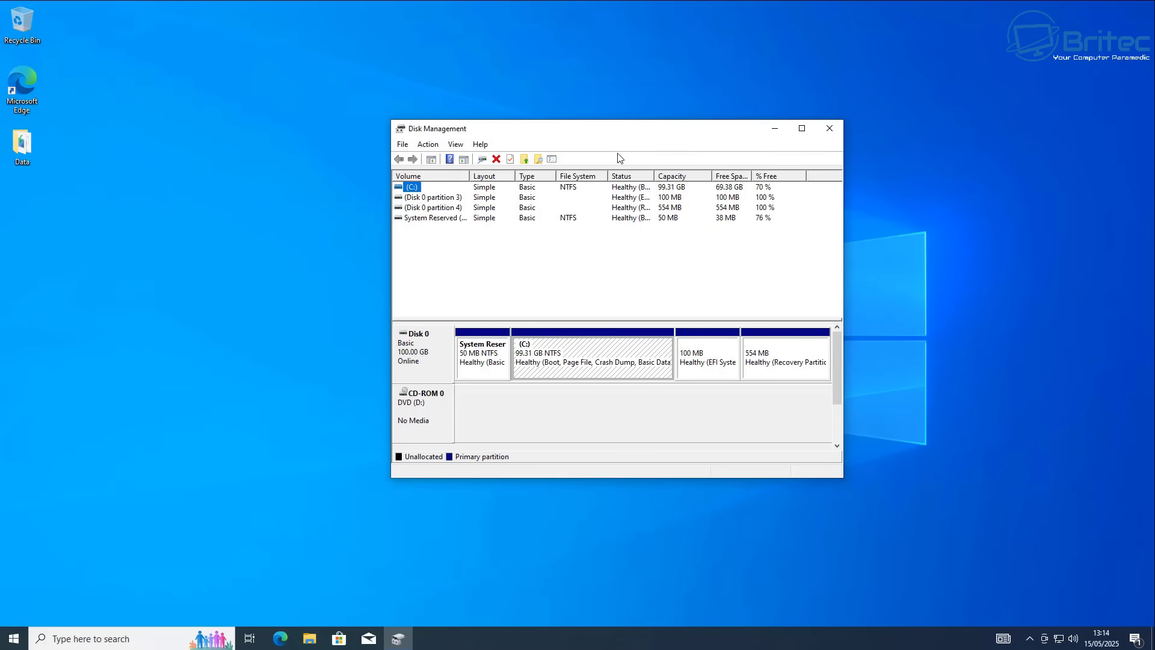
left_click(408, 354)
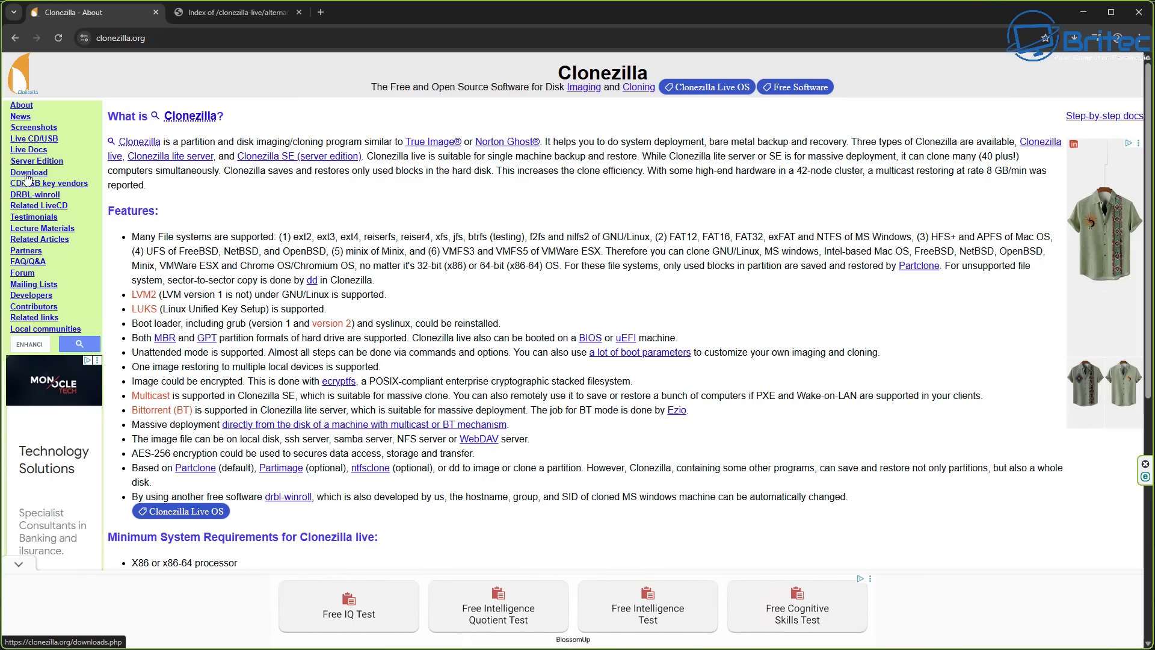
Go to Clonezilla Downloads and open the alternative stable 20250504-plucky page, dismissing both adverts.
left_click(28, 173)
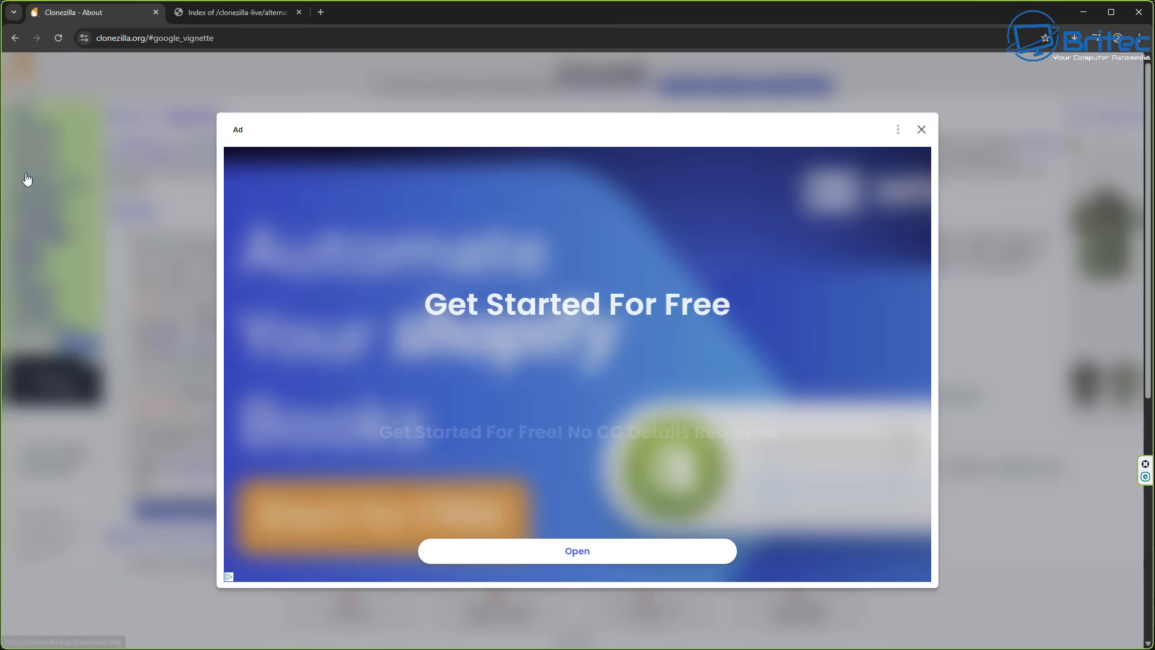
left_click(922, 131)
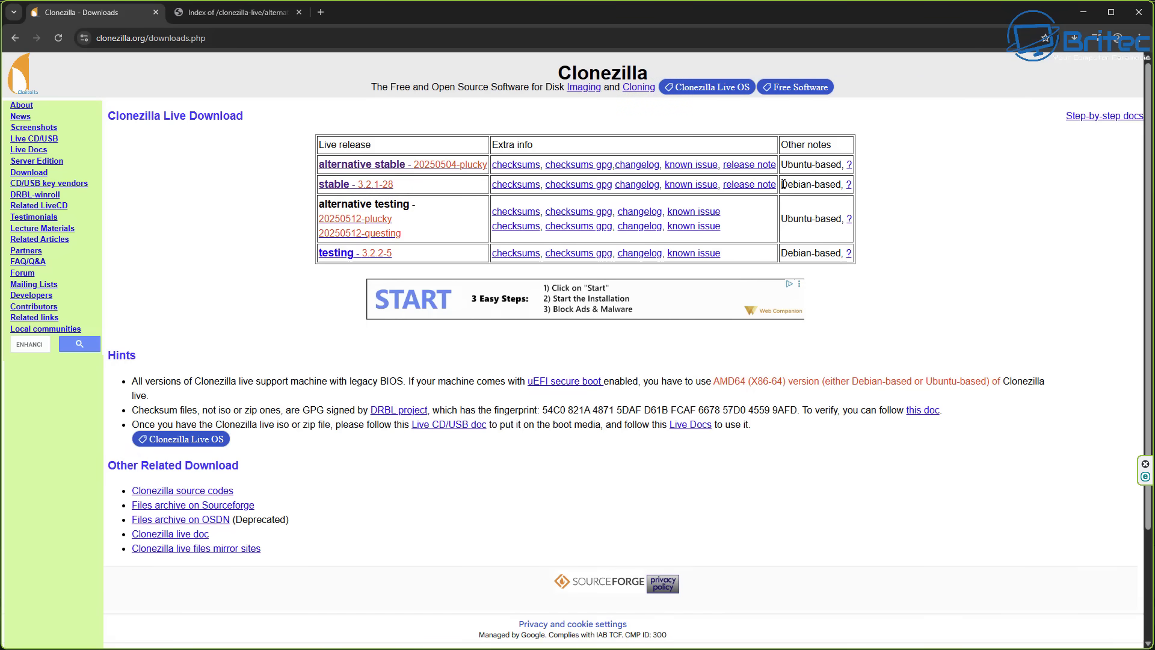
left_click_drag(783, 184, 842, 184)
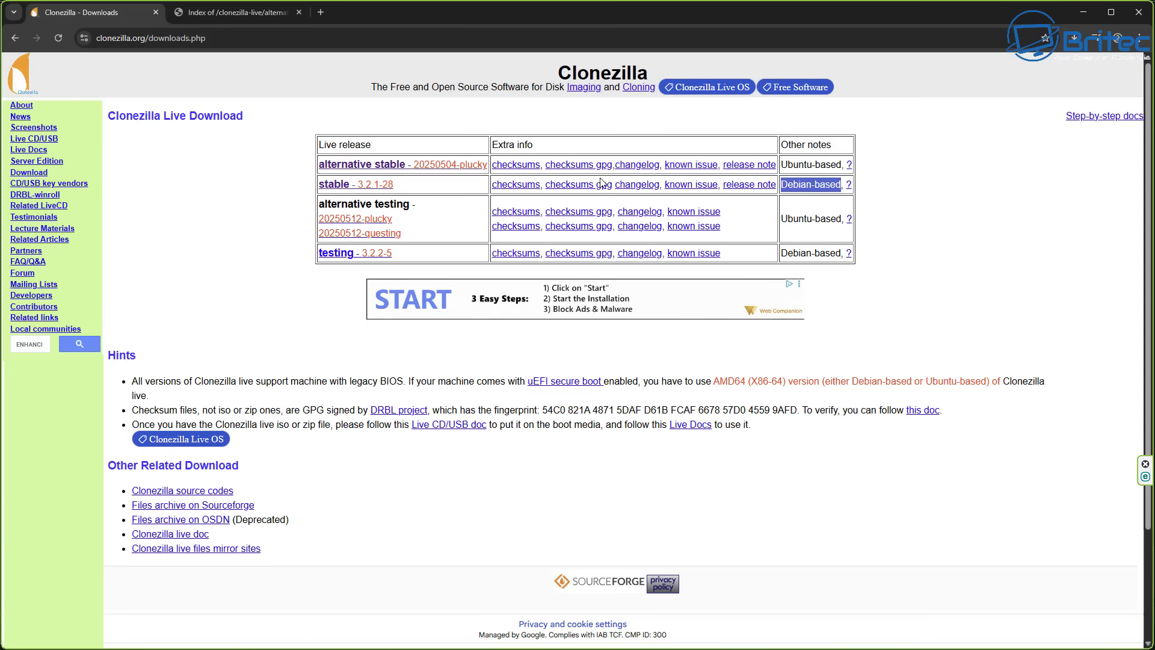
left_click(409, 145)
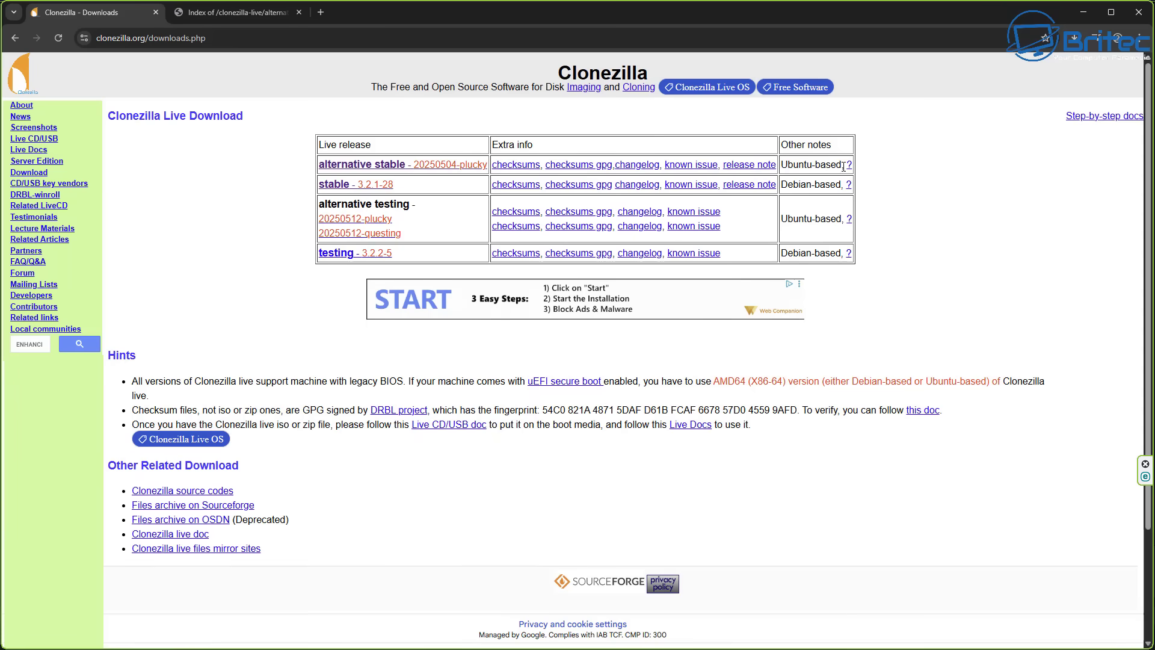
left_click_drag(845, 166, 784, 172)
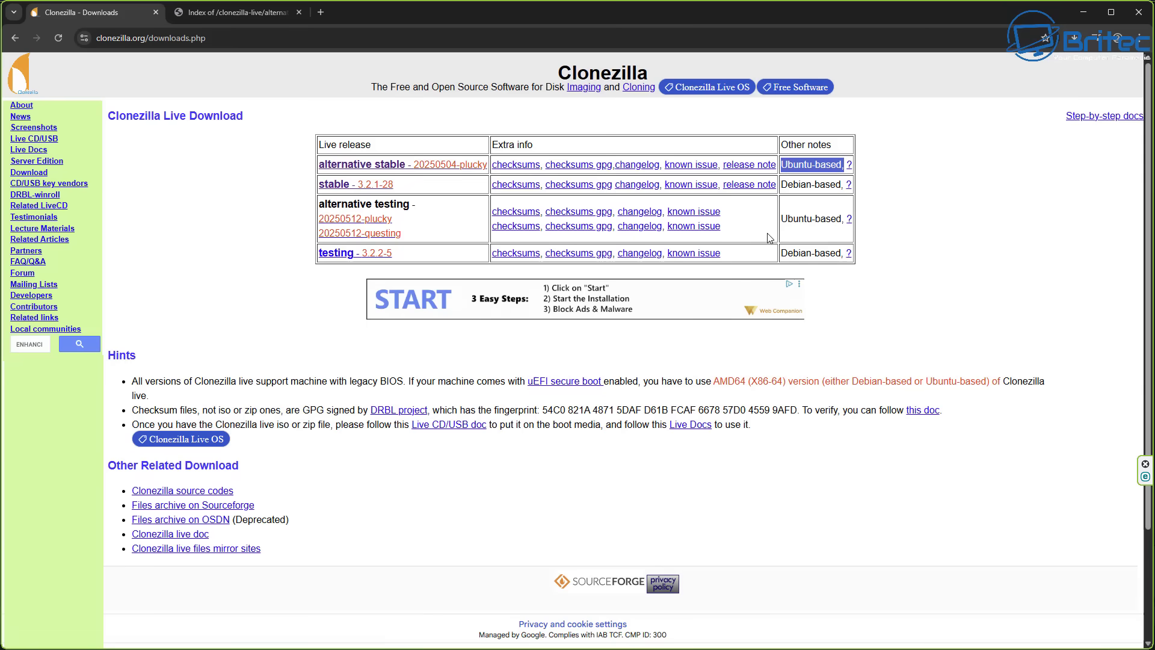
left_click(382, 168)
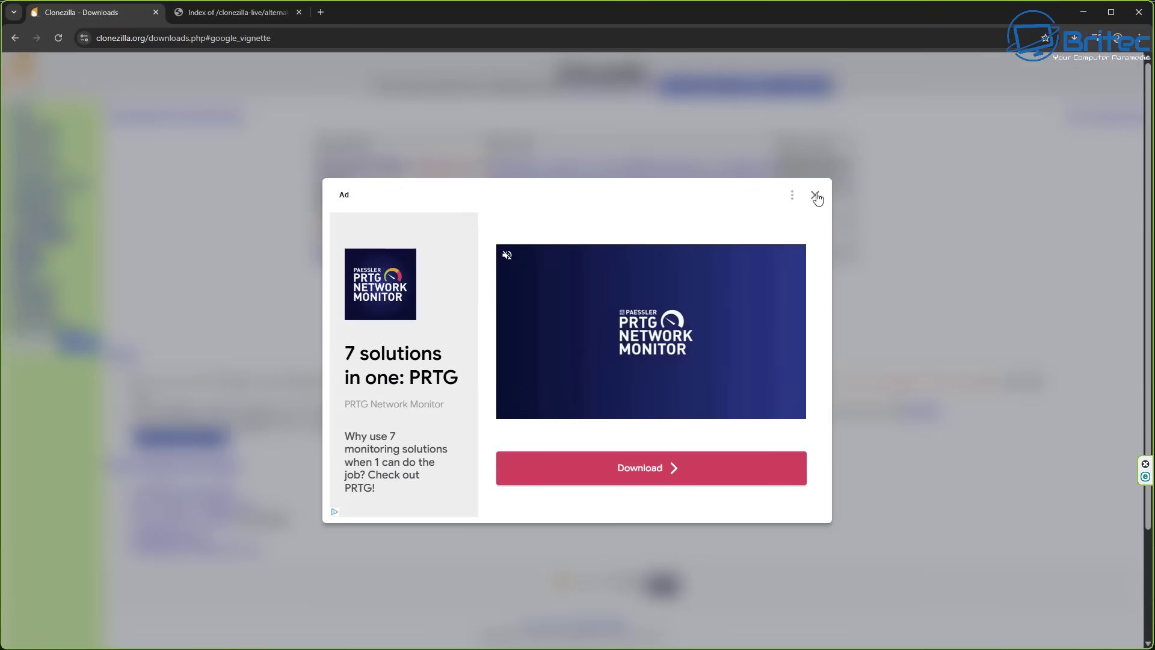
left_click(815, 195)
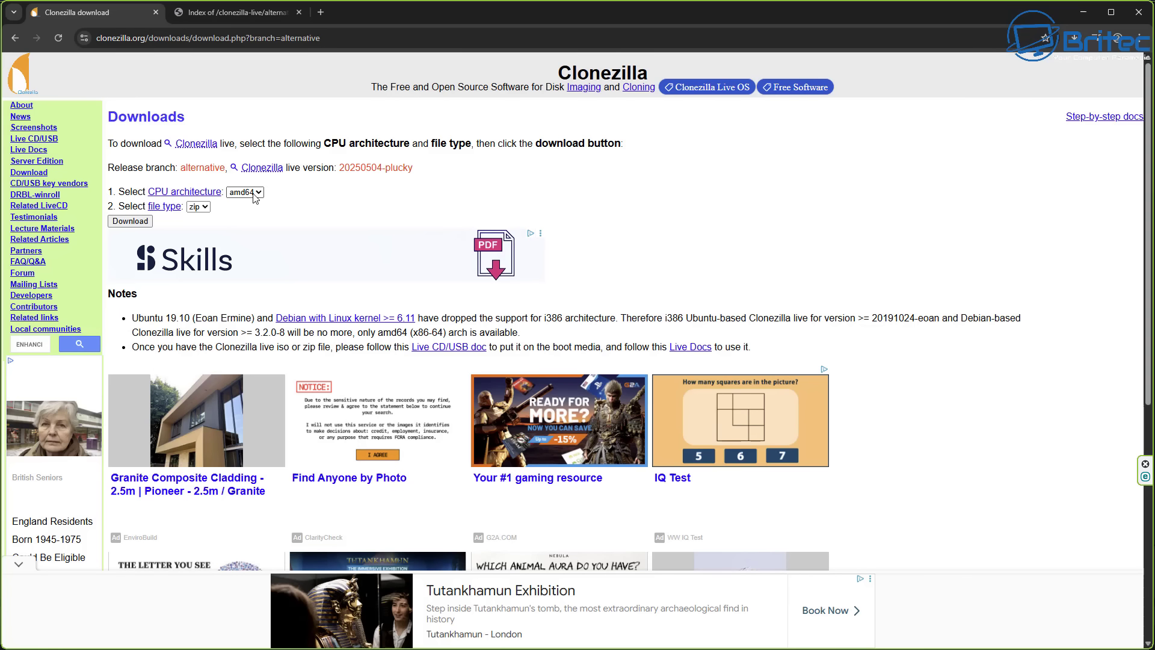
Change the amd64 download file type from zip to iso, then switch to the file index tab.
left_click(199, 207)
left_click(203, 235)
left_click_drag(413, 168, 243, 168)
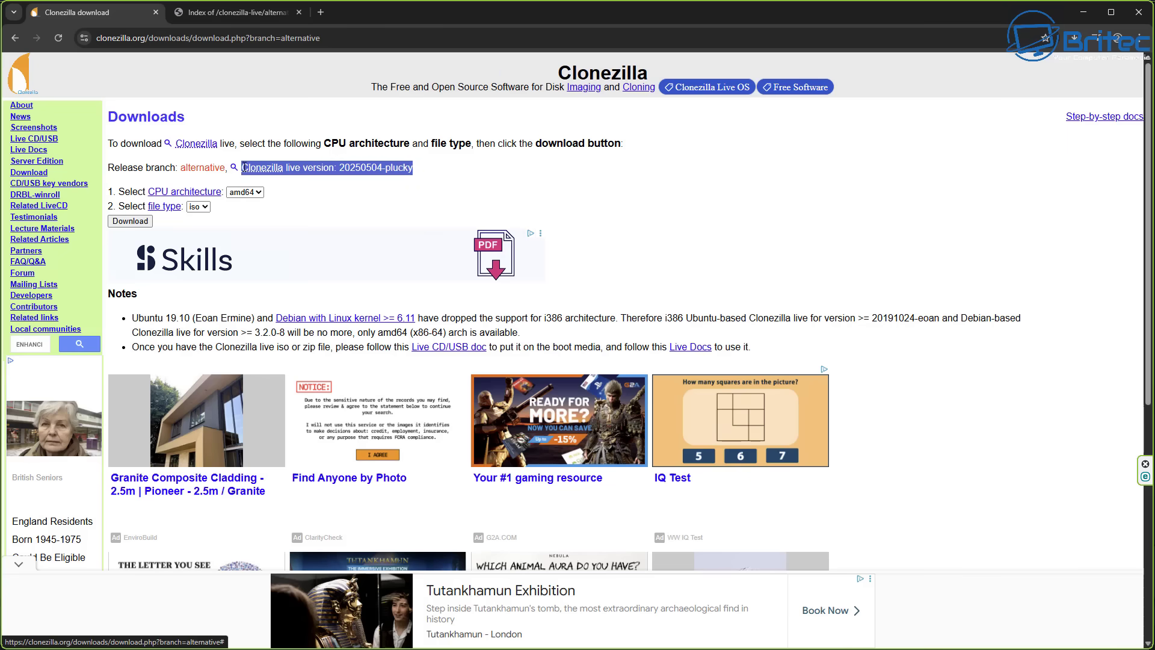
left_click(215, 13)
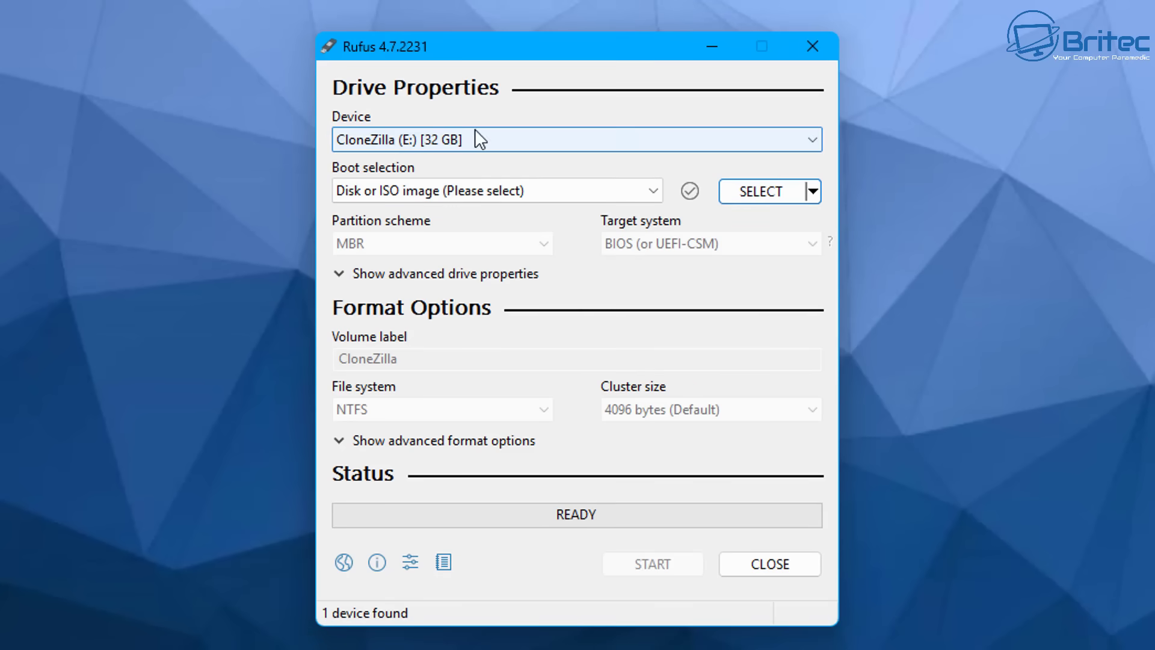
Load clonezilla-live-3.2.1-28-amd64.iso from Downloads as the Rufus boot image.
mouse_move(478, 137)
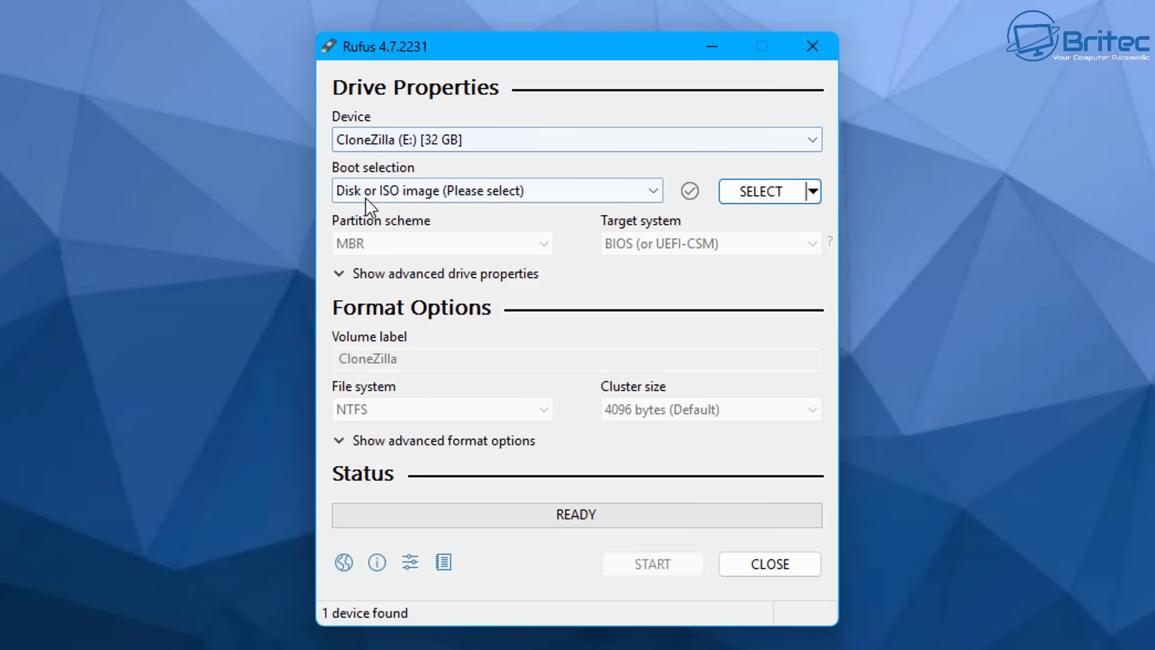
mouse_move(618, 194)
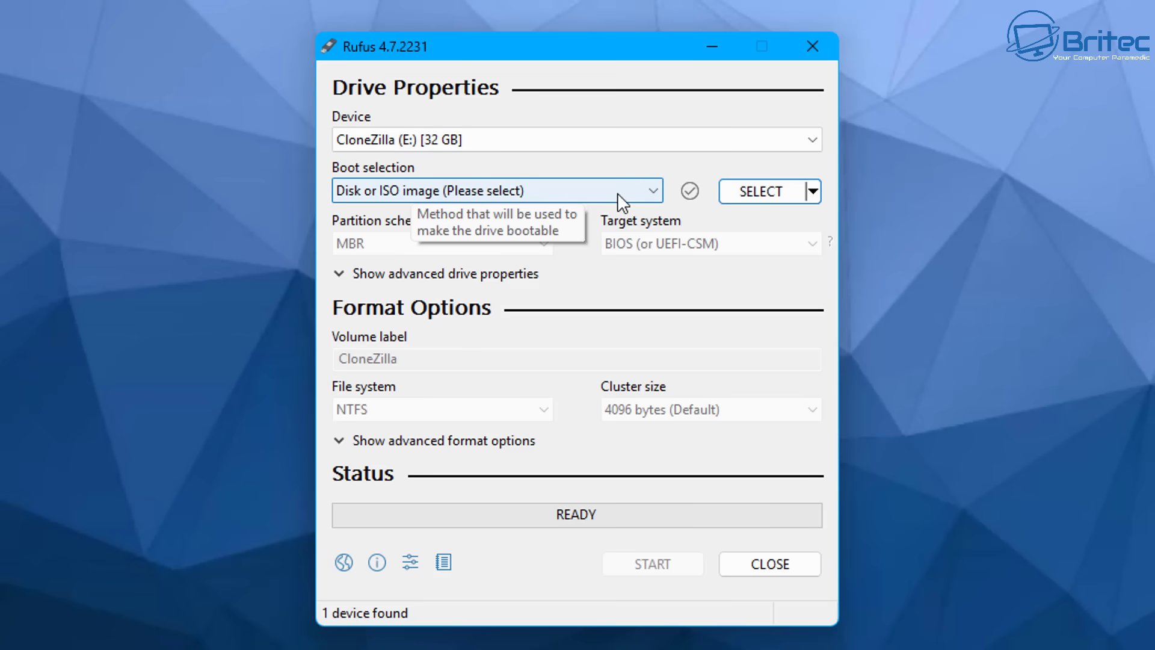
left_click(771, 184)
left_click_drag(792, 82, 545, 52)
left_click(359, 240)
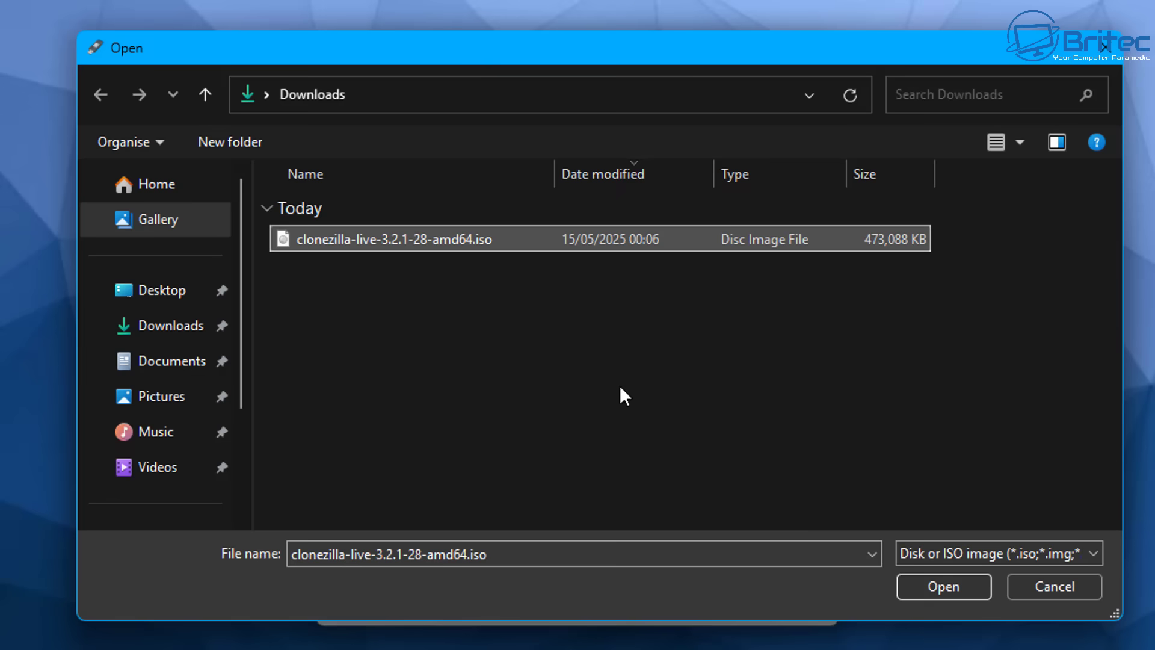
left_click(949, 588)
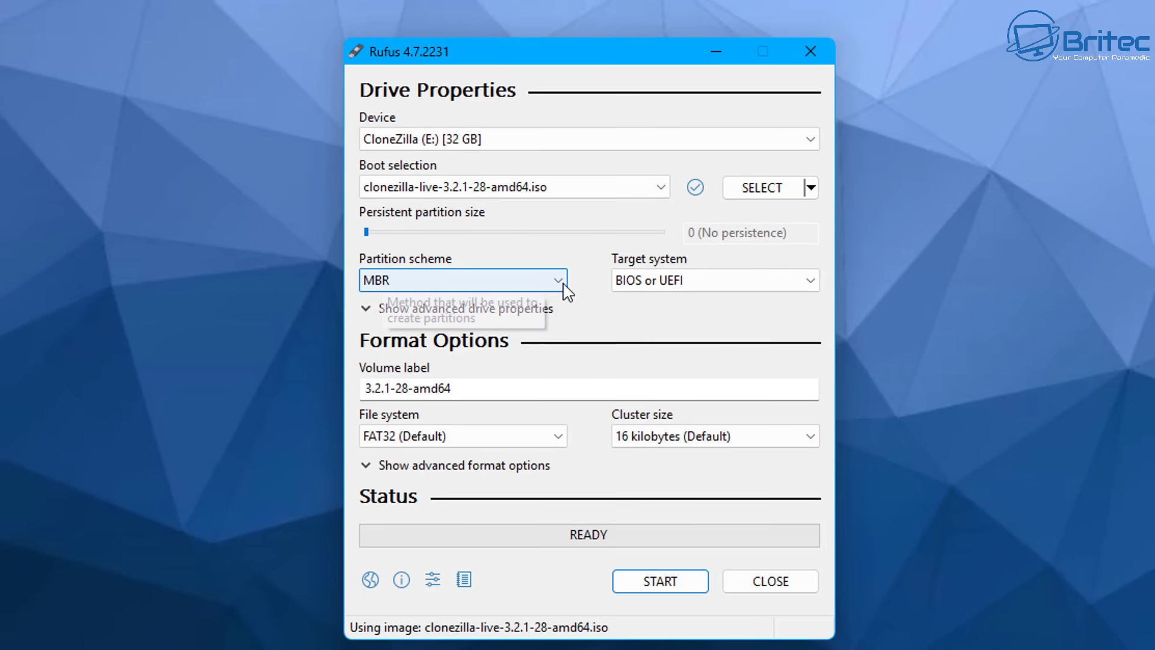
Set the partition scheme to GPT for UEFI (non CSM), keeping FAT32 as file system.
left_click(563, 285)
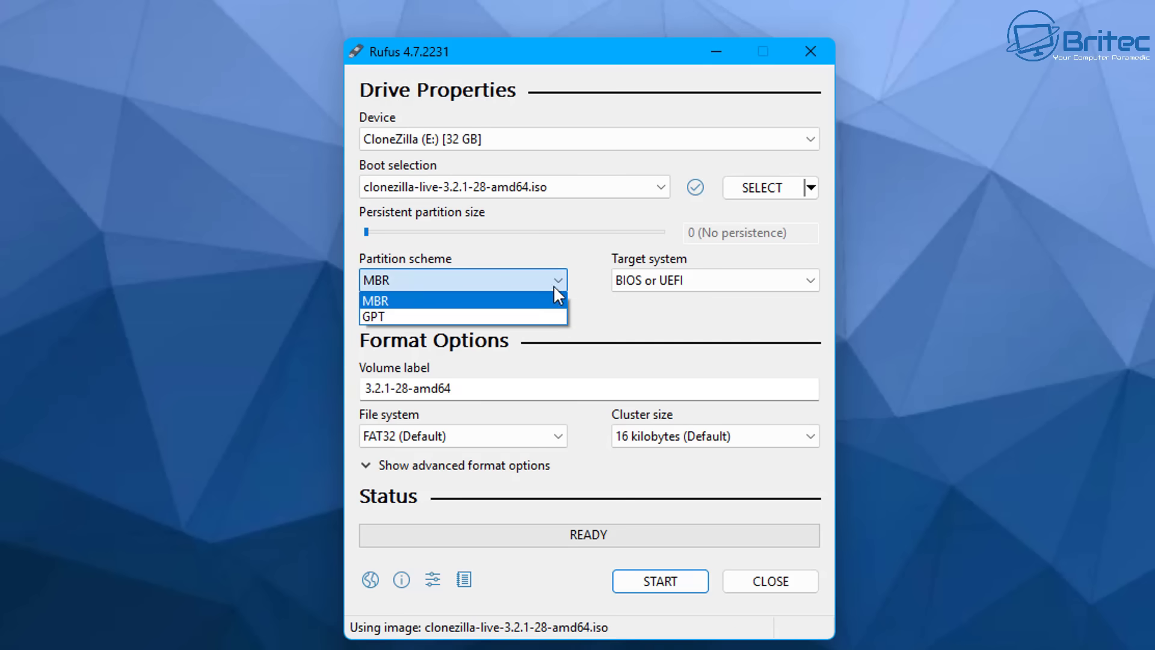
left_click(410, 316)
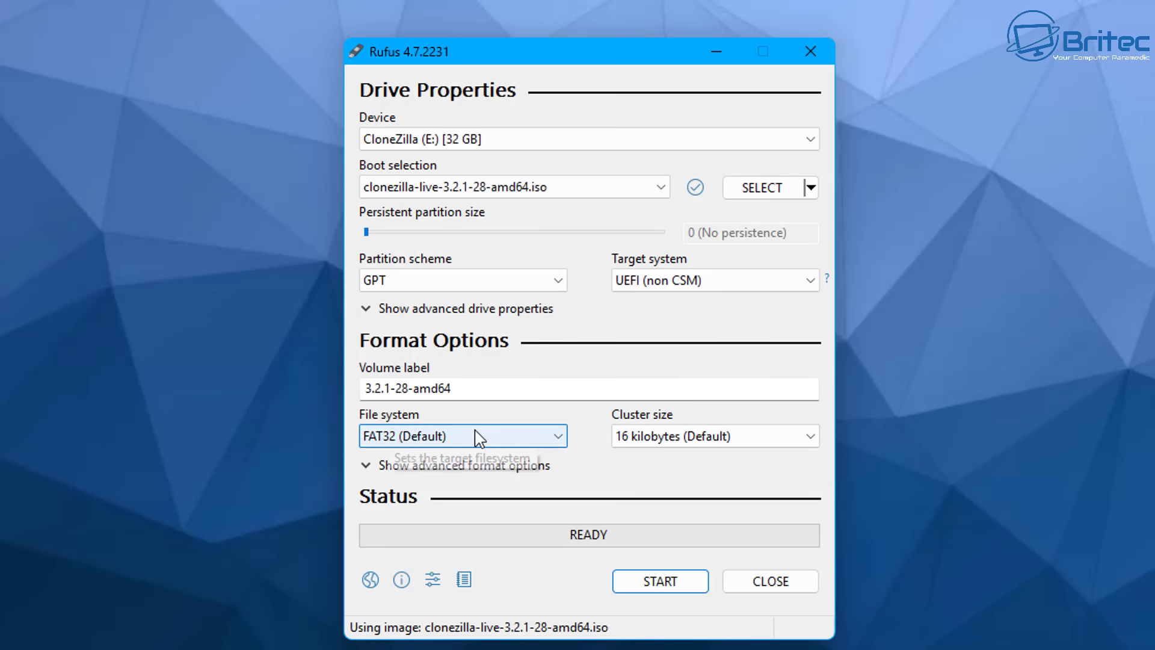
left_click(483, 450)
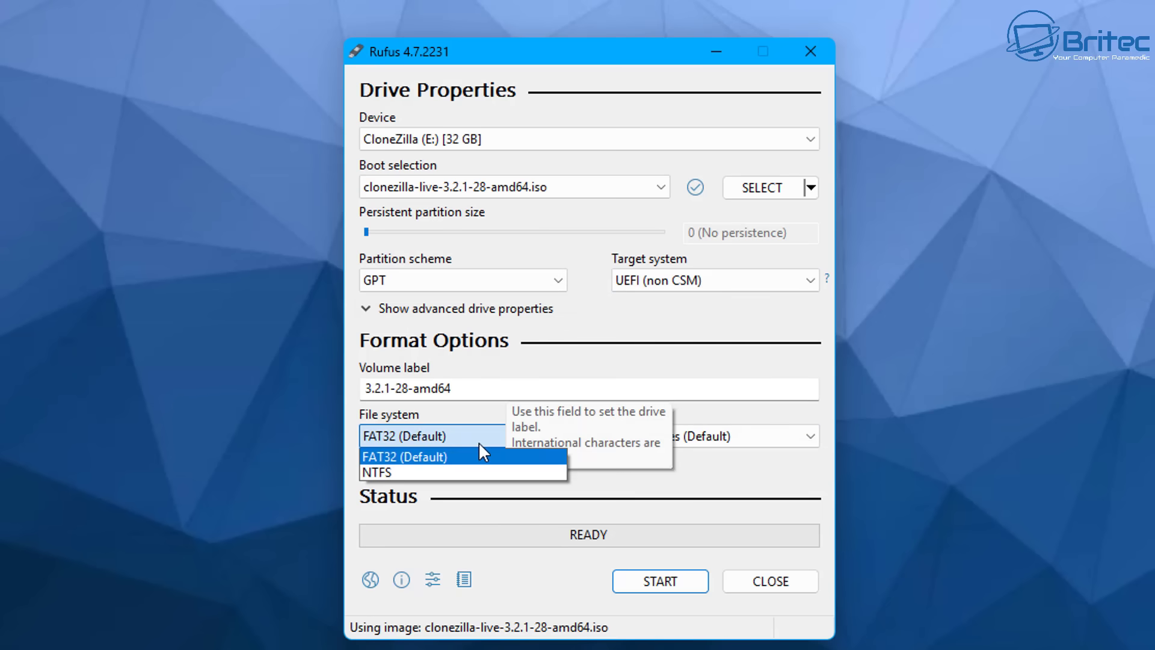
left_click(479, 447)
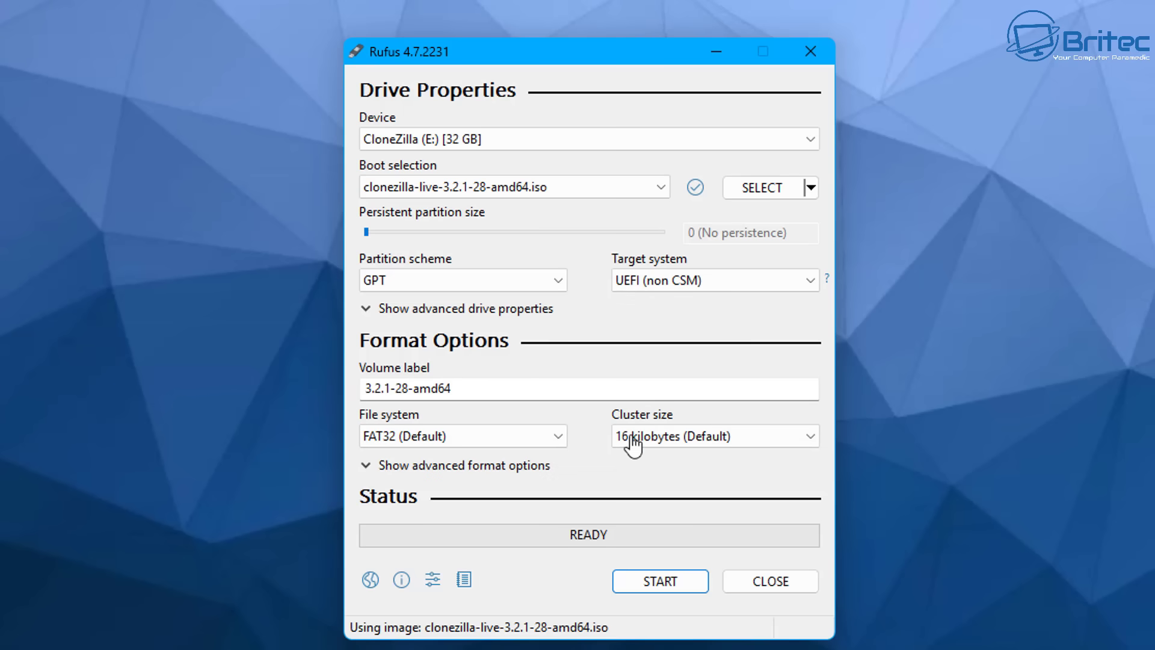
left_click(504, 287)
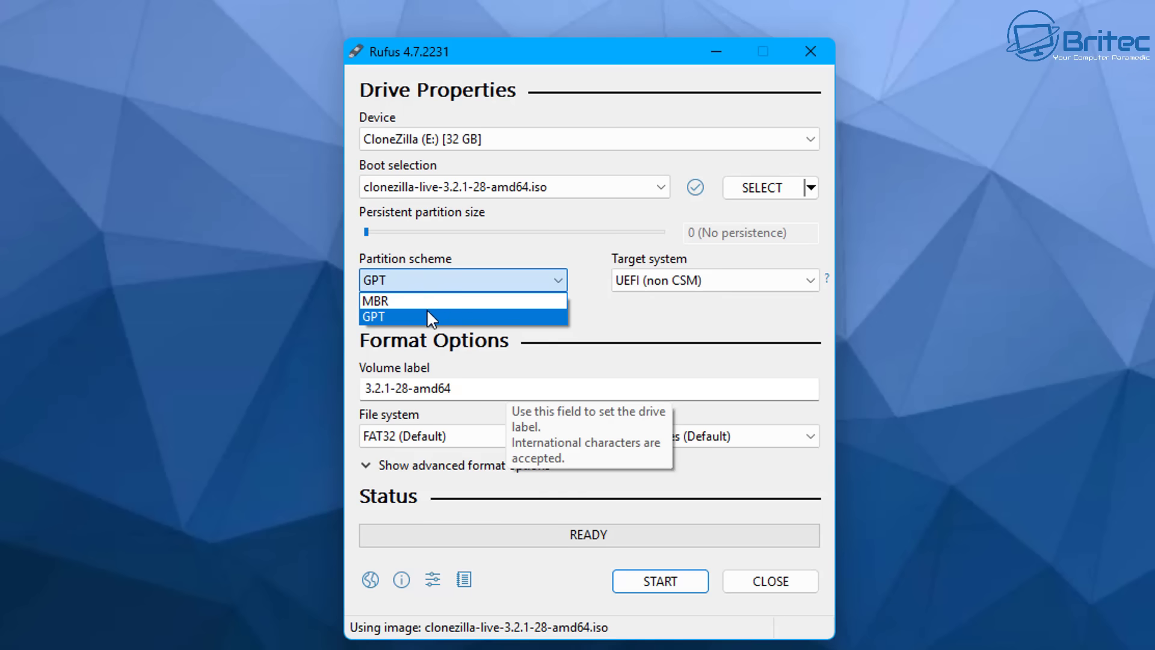
left_click(375, 298)
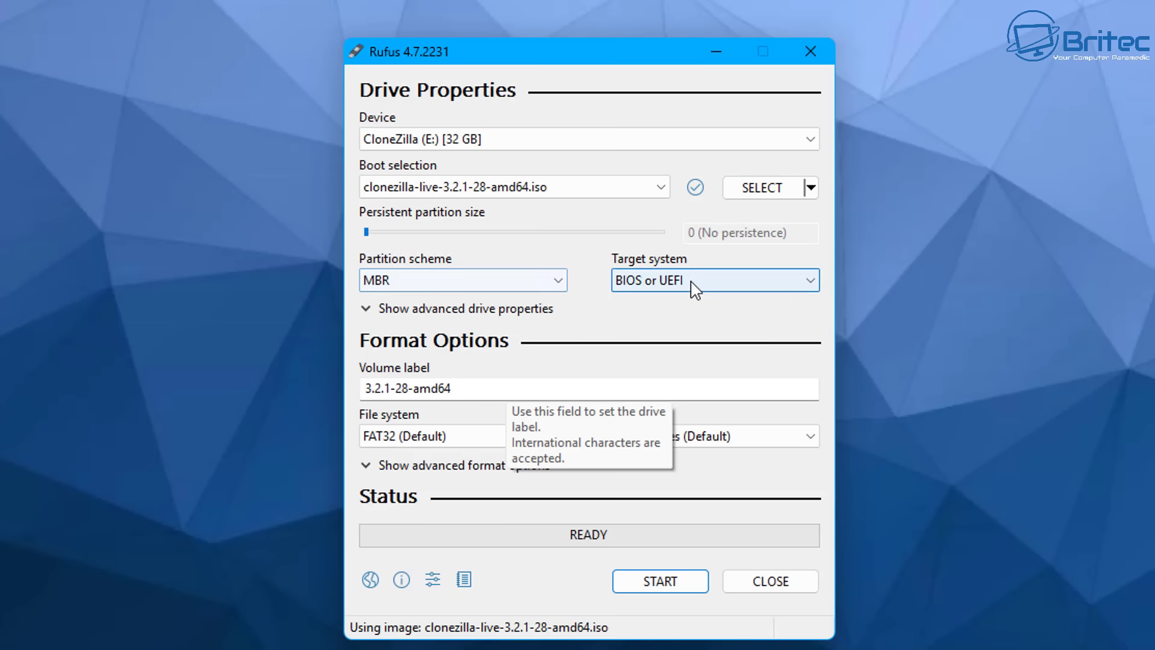
left_click(547, 283)
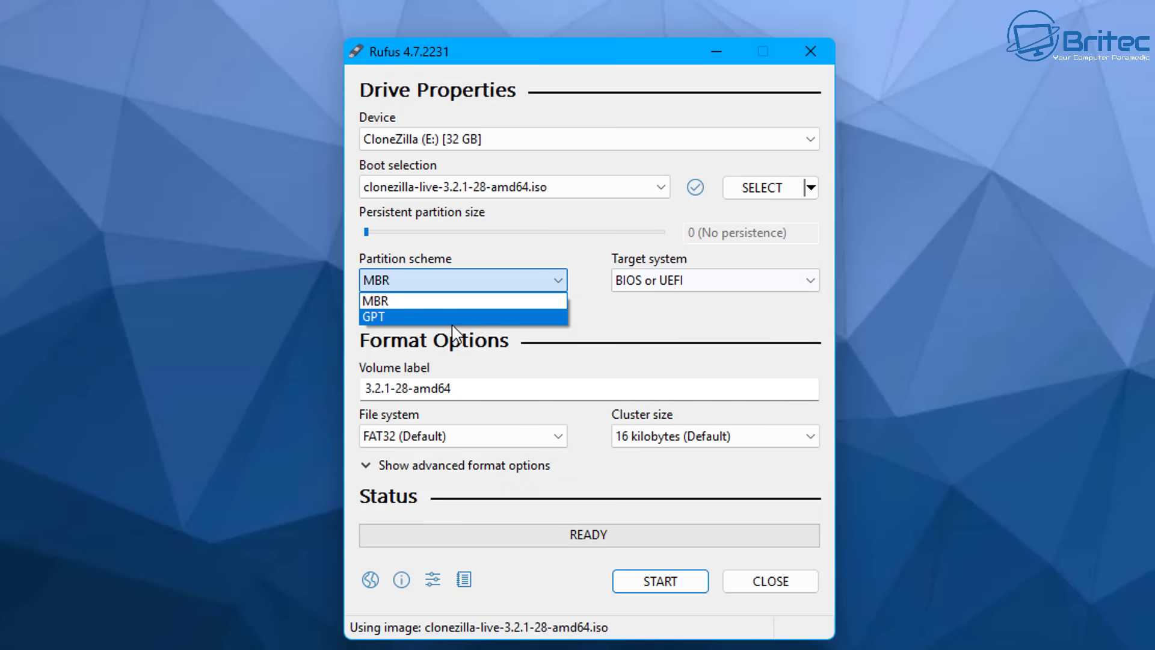
left_click(431, 315)
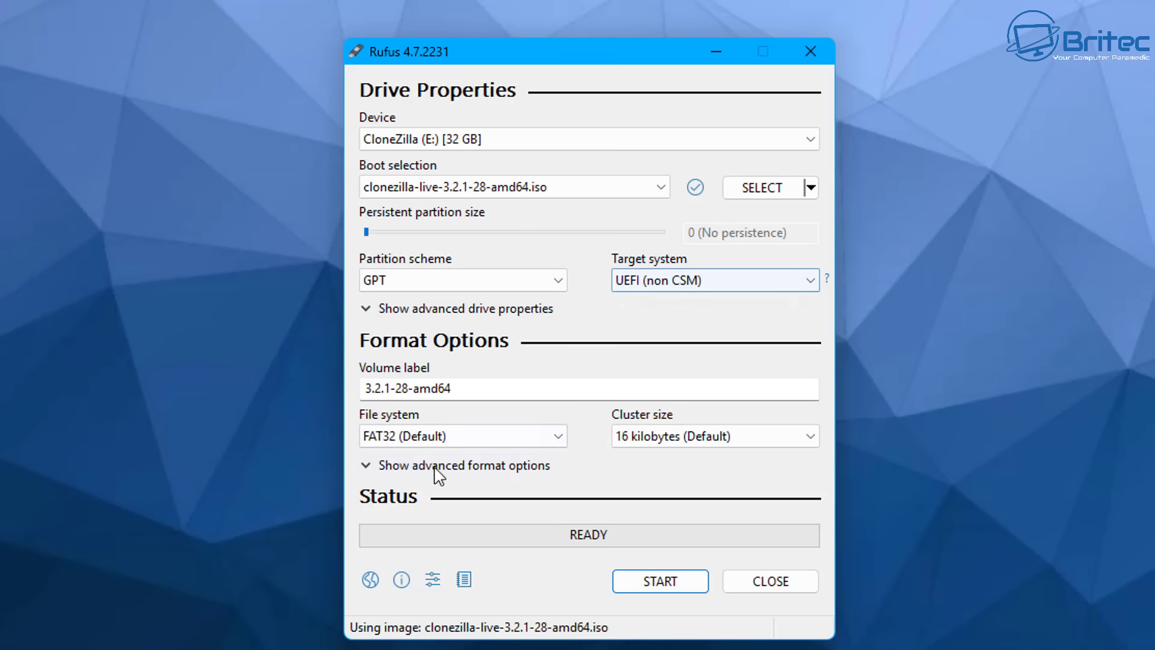
Start writing in ISO Image mode and confirm erasing all data on the CloneZilla drive.
left_click(662, 582)
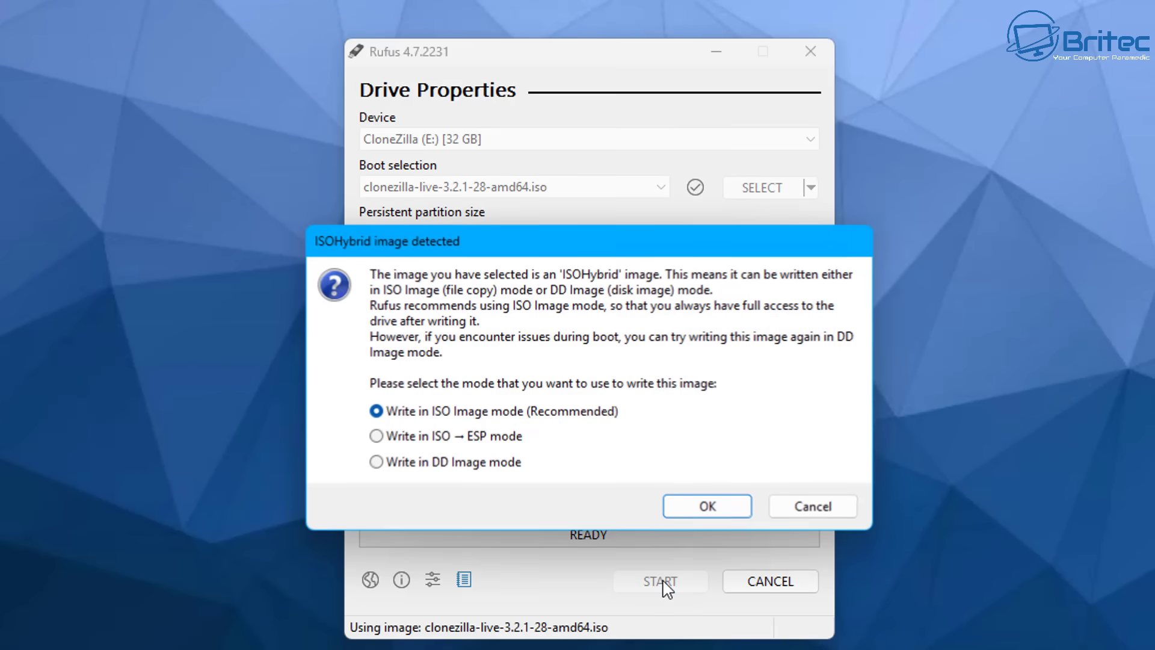
left_click(698, 505)
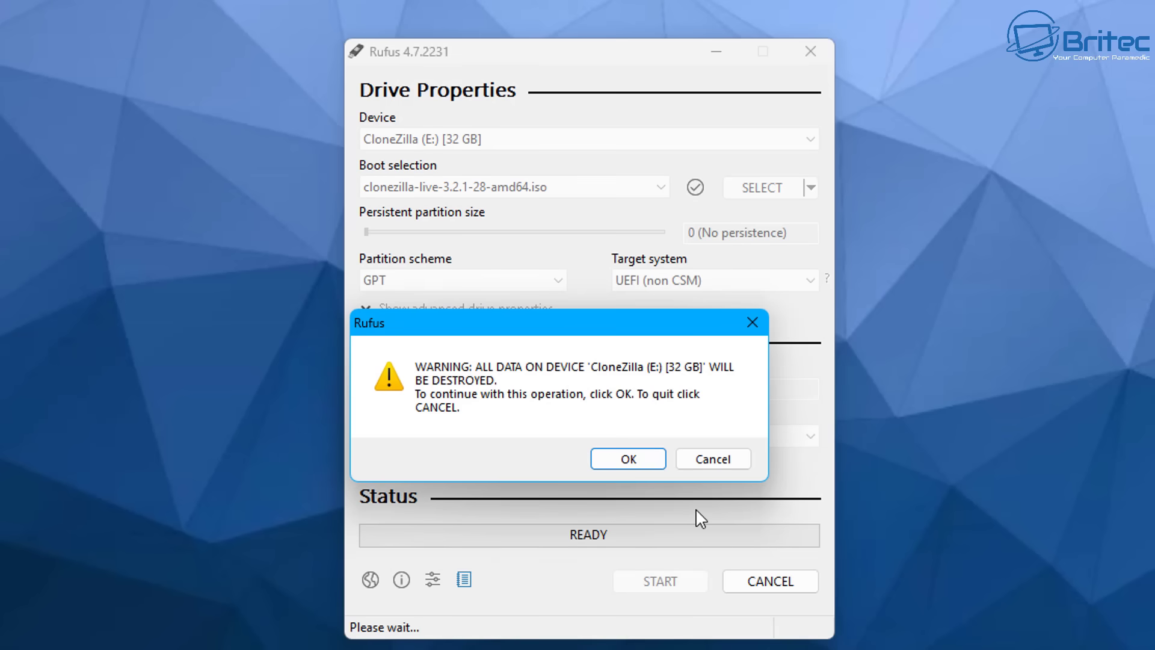
left_click(628, 460)
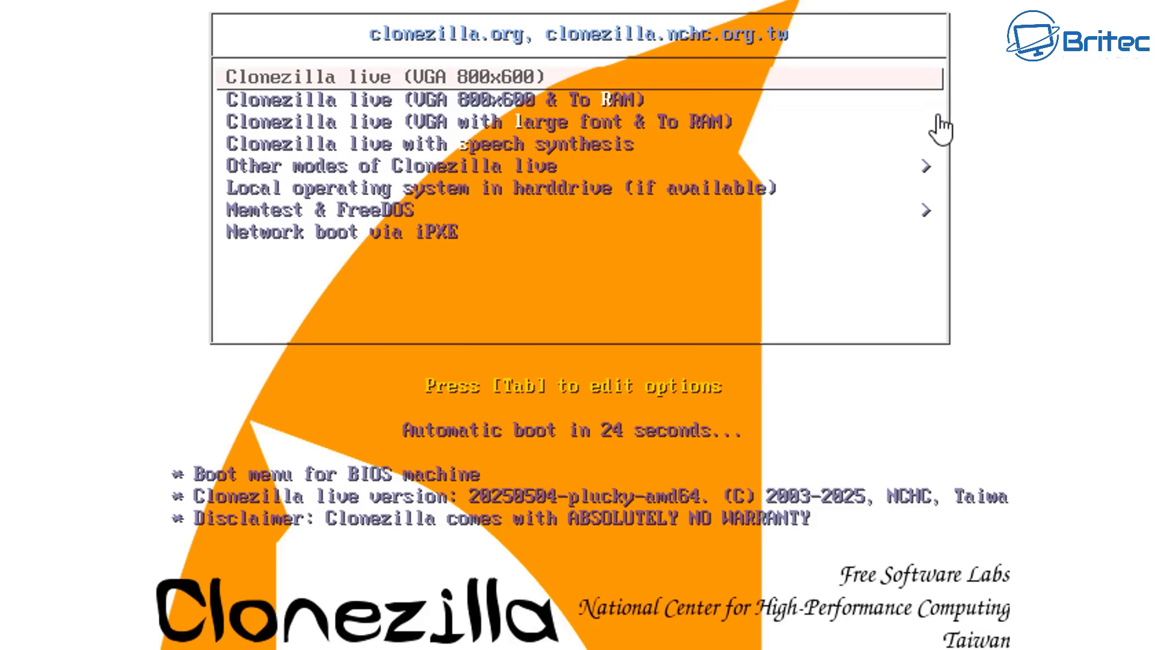
Boot the 'Clonezilla live (VGA with large font & To RAM)' menu entry.
key("Down")
key("Up")
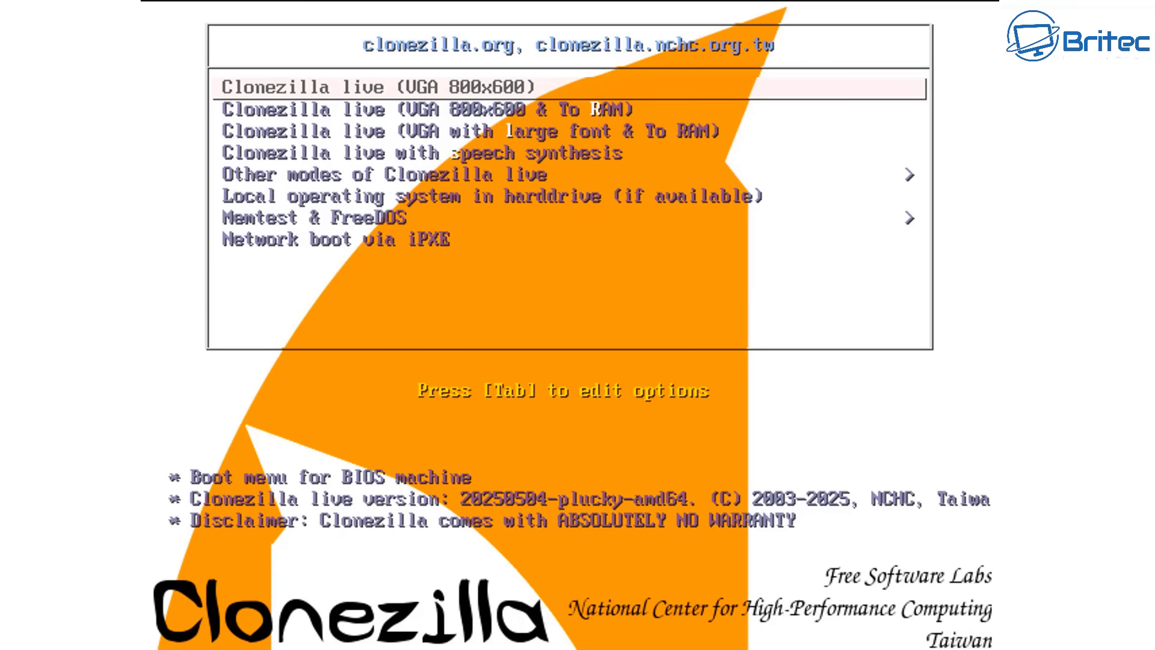
key("Down")
key("Down")
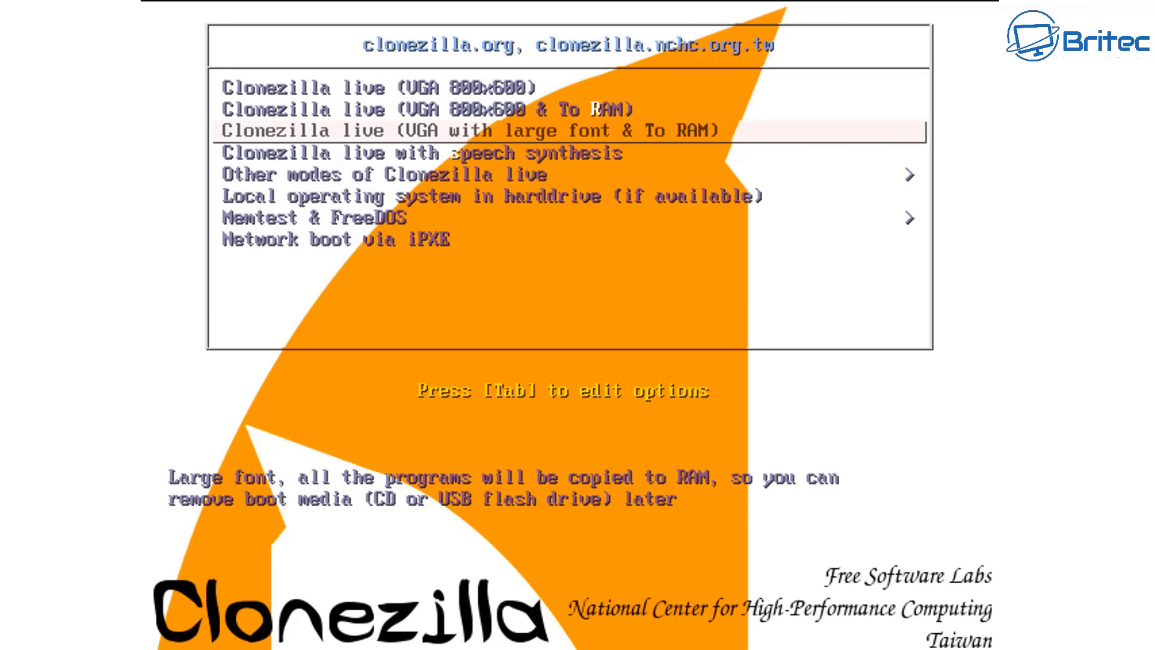
key("Return")
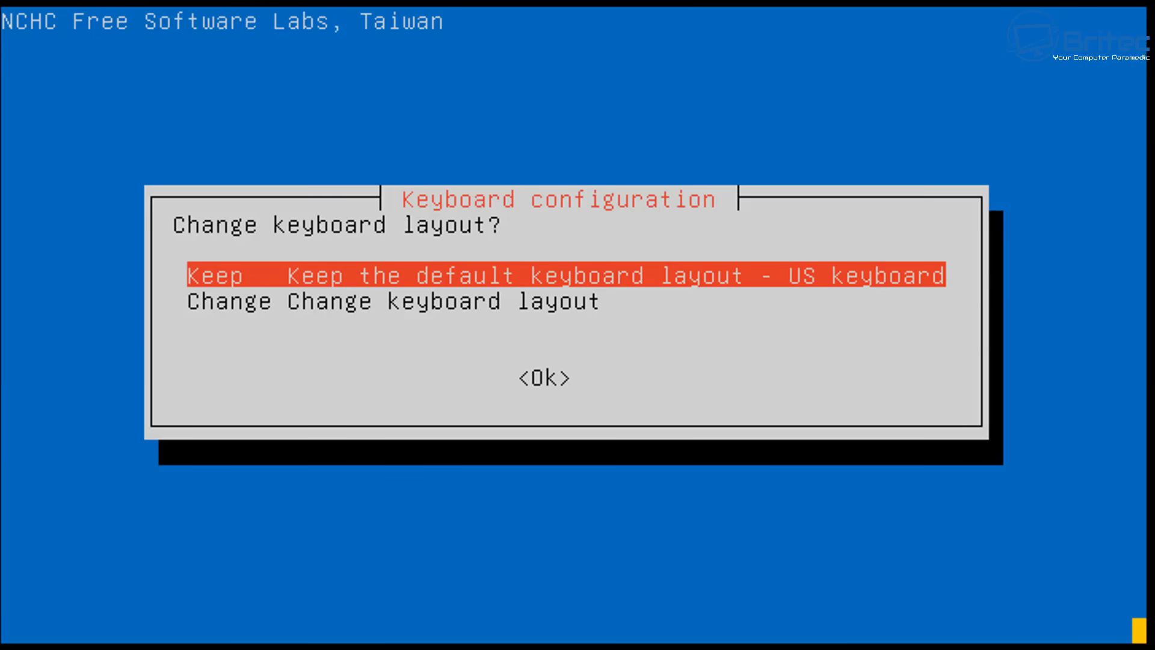
Keep the US keyboard layout and choose Start_Clonezilla.
key("Return")
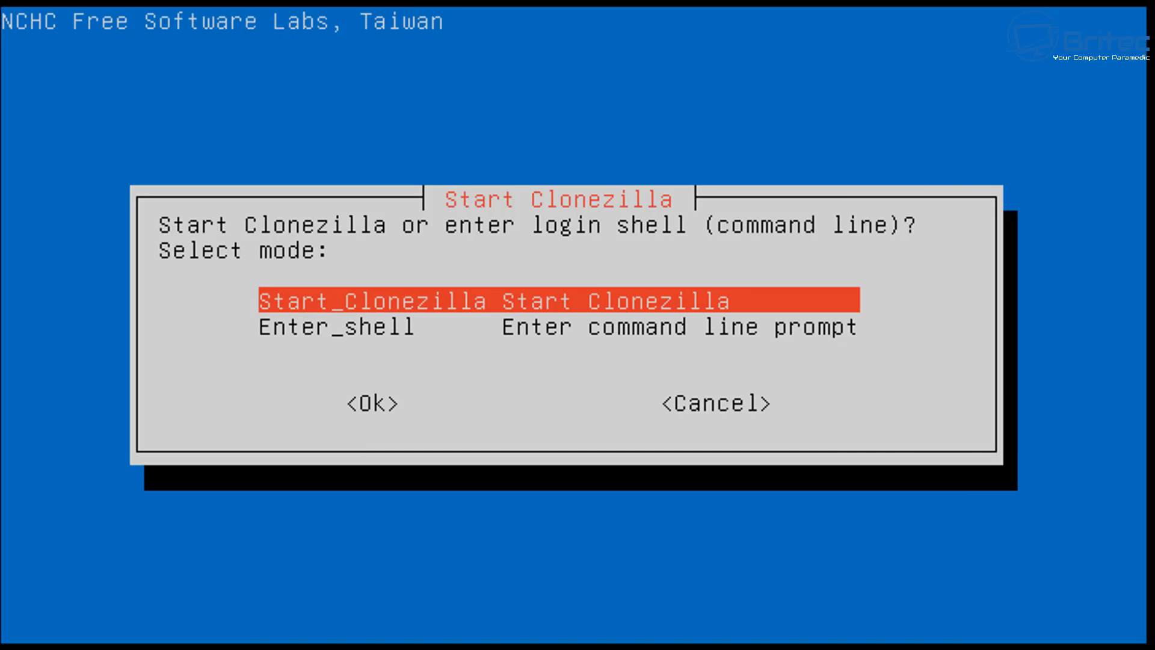
key("Return")
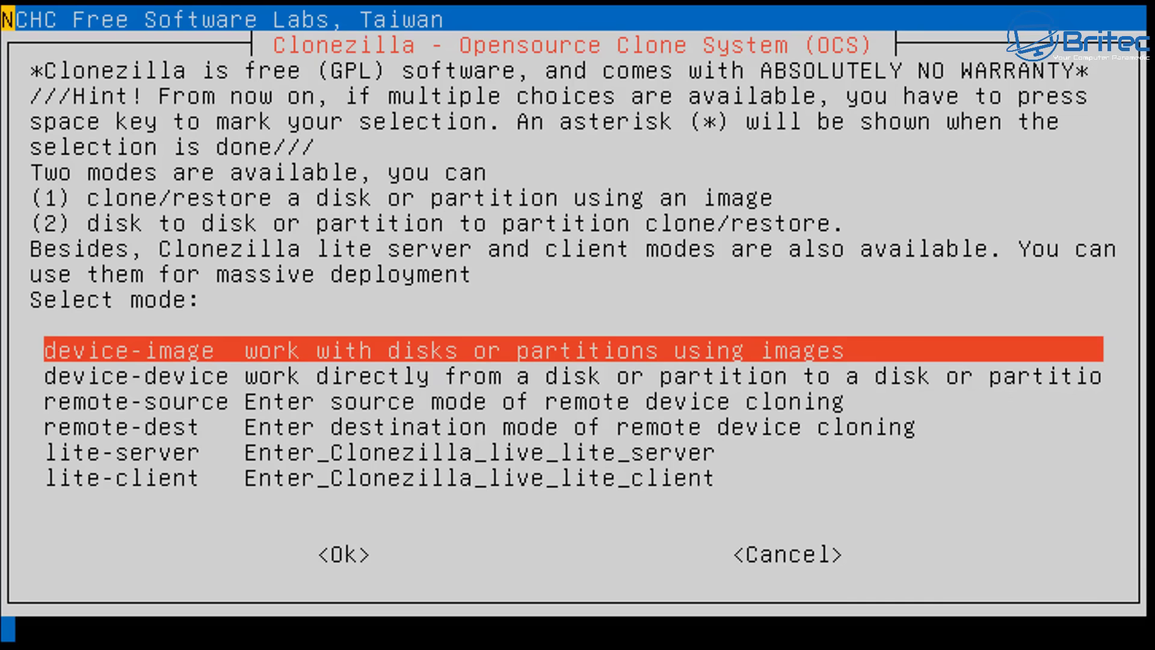
Choose device-device mode, Beginner settings, and disk_to_local_disk cloning.
key("Down")
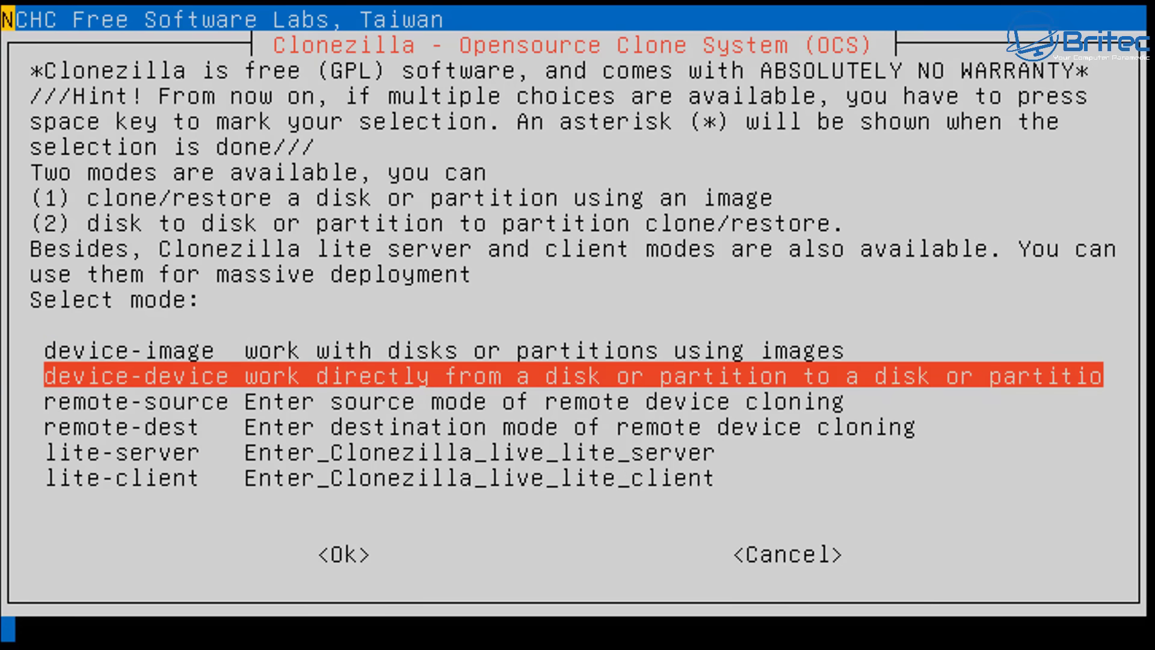
key("Return")
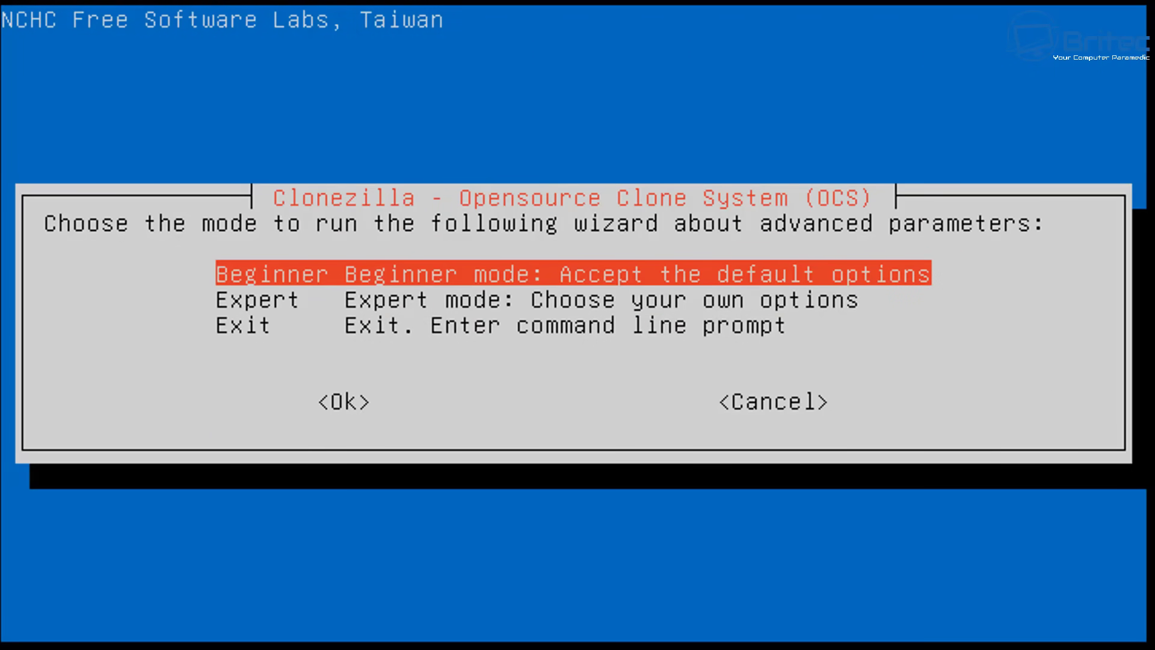
key("Return")
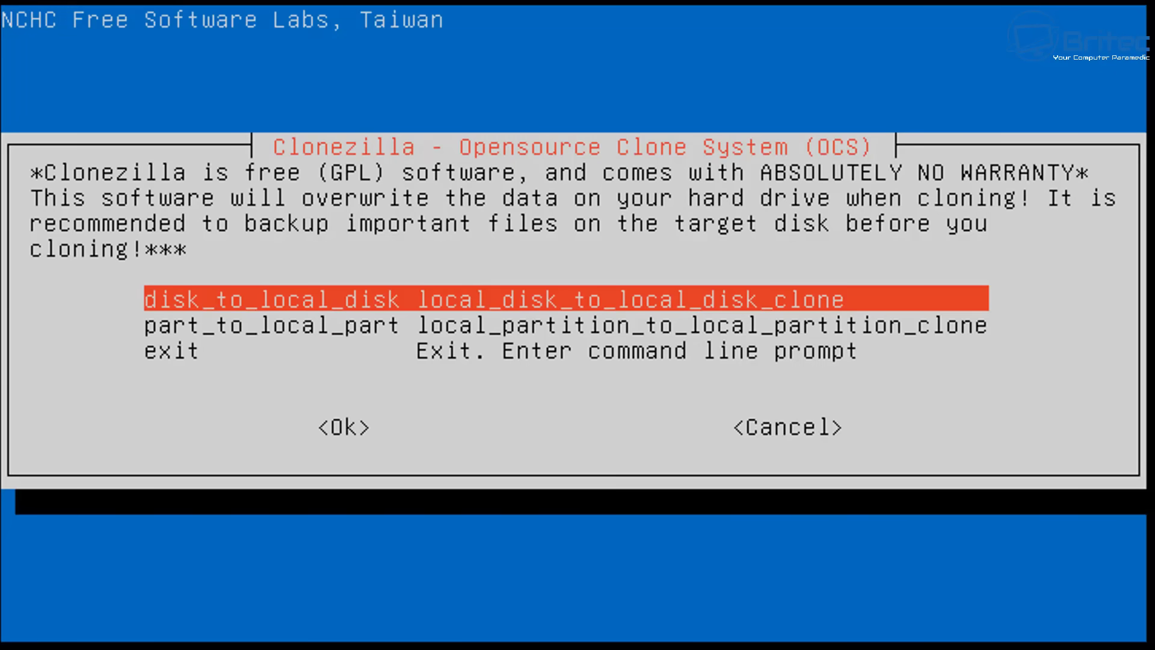
key("Return")
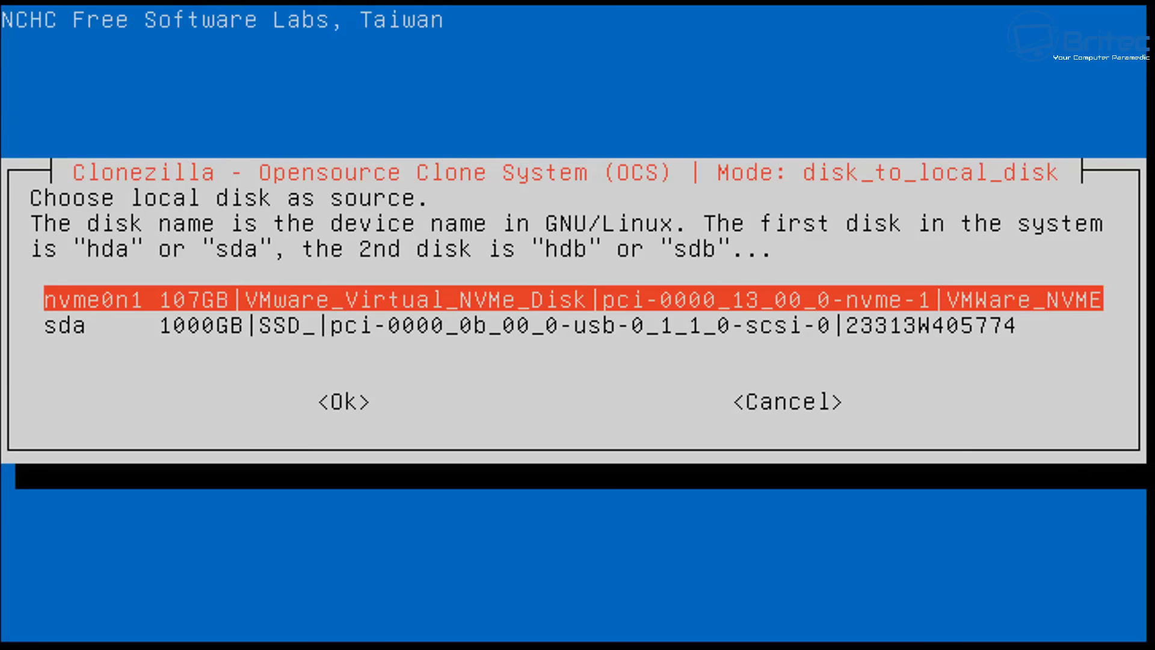
Pick nvme0n1 (107GB) as source and sda (1000GB) as target disk.
key("Return")
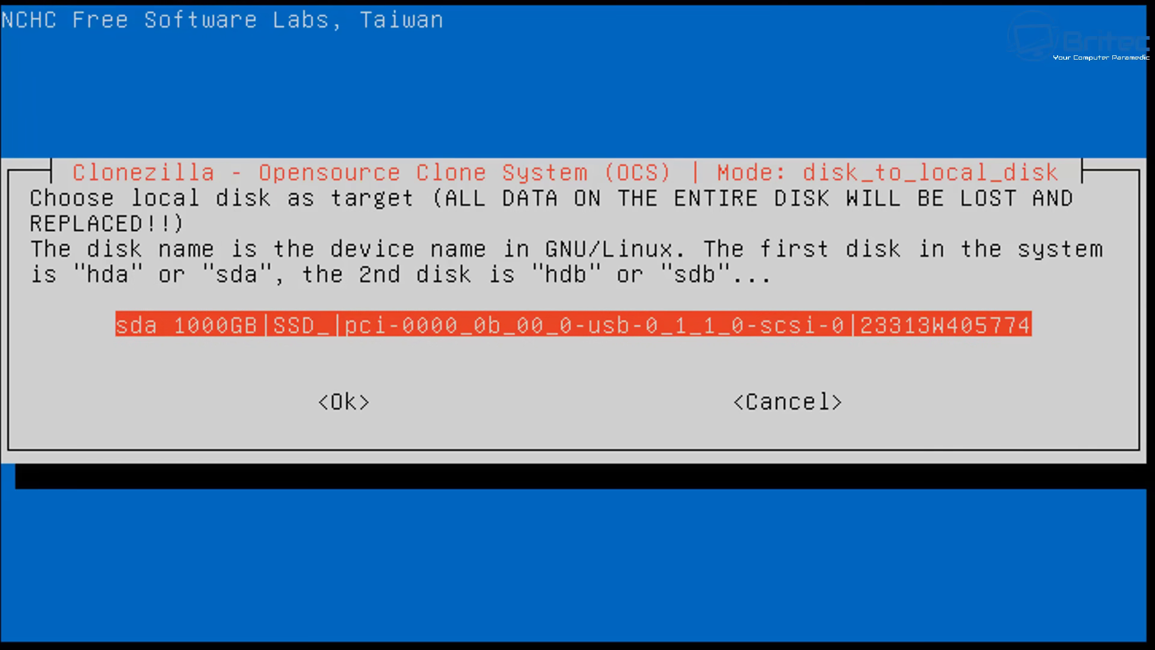
key("Return")
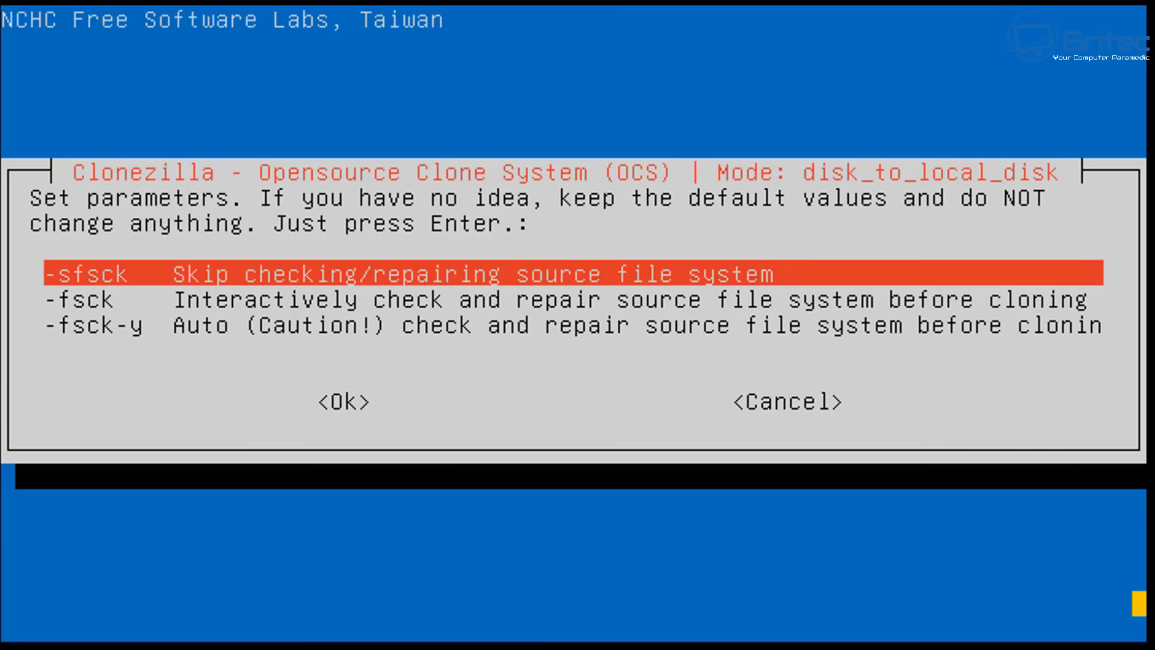
Accept -sfsck to skip the check, then highlight -k1 proportional partition table.
key("Return")
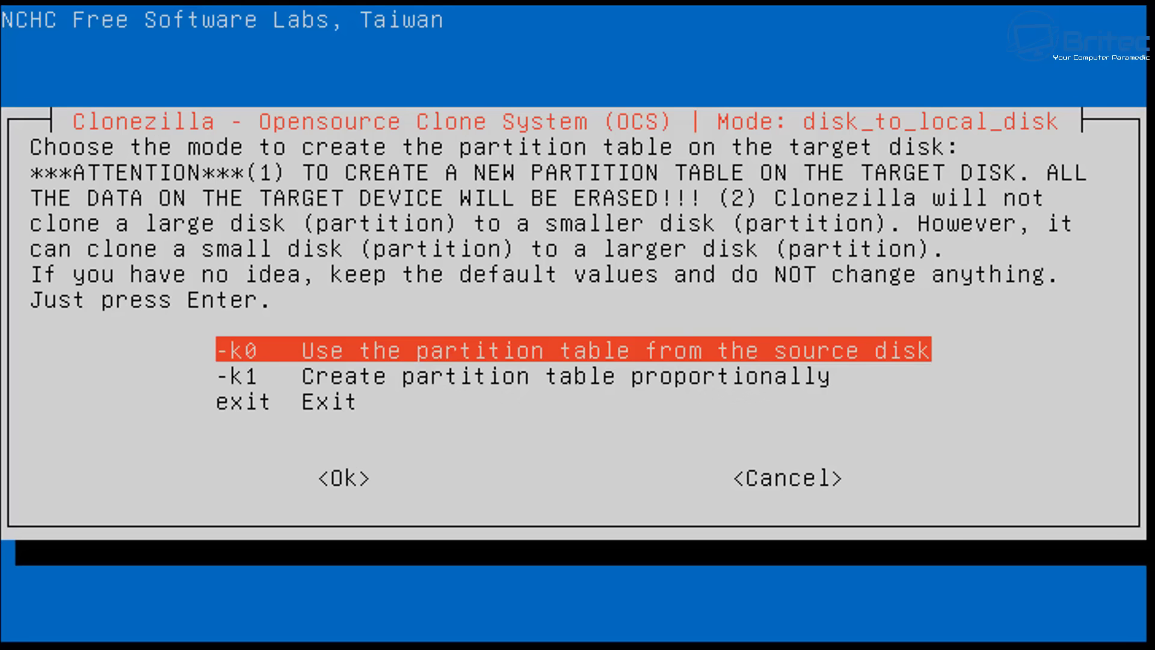
key("Down")
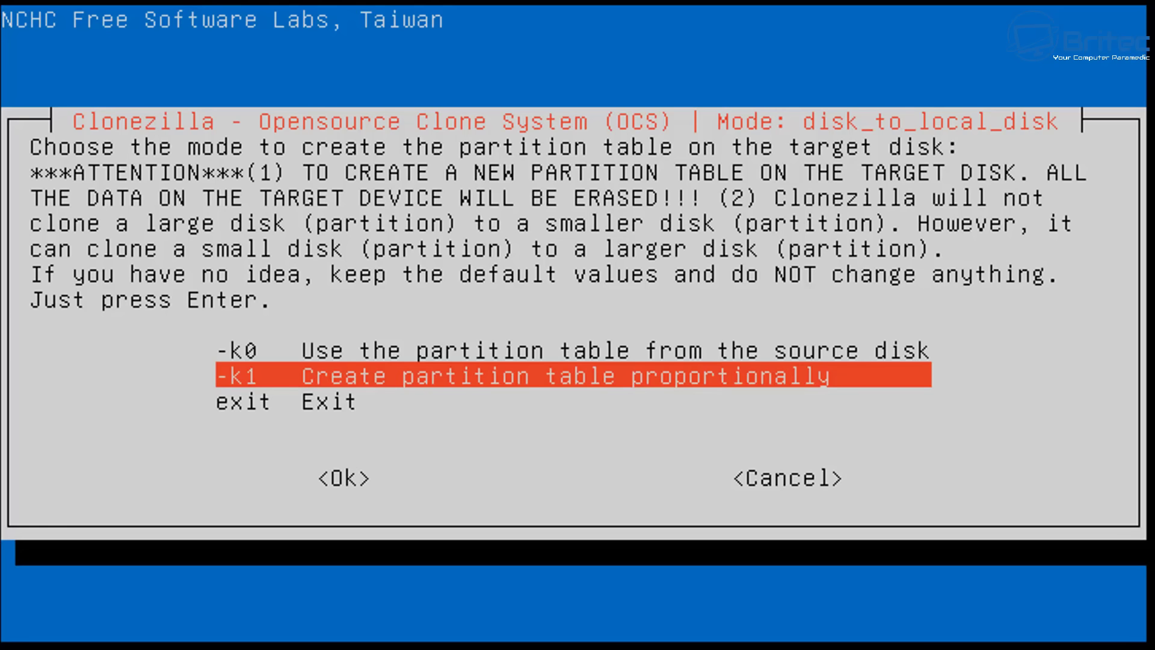
Keep the -k1 proportional partition table and choose not to copy log files.
key("Return")
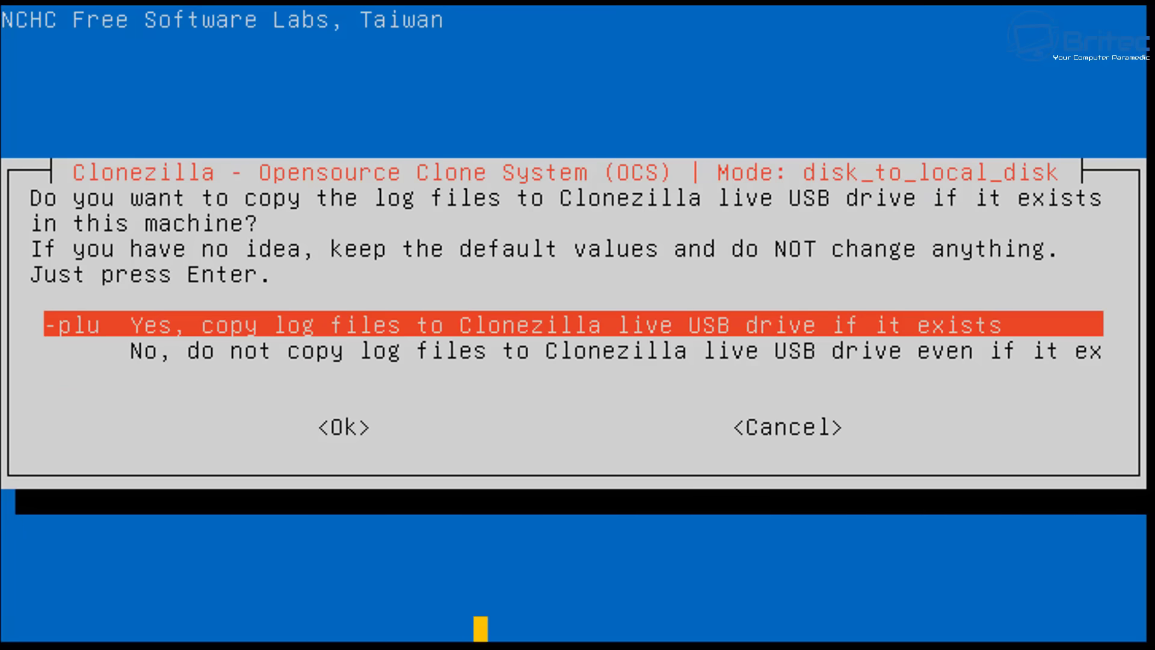
key("Down")
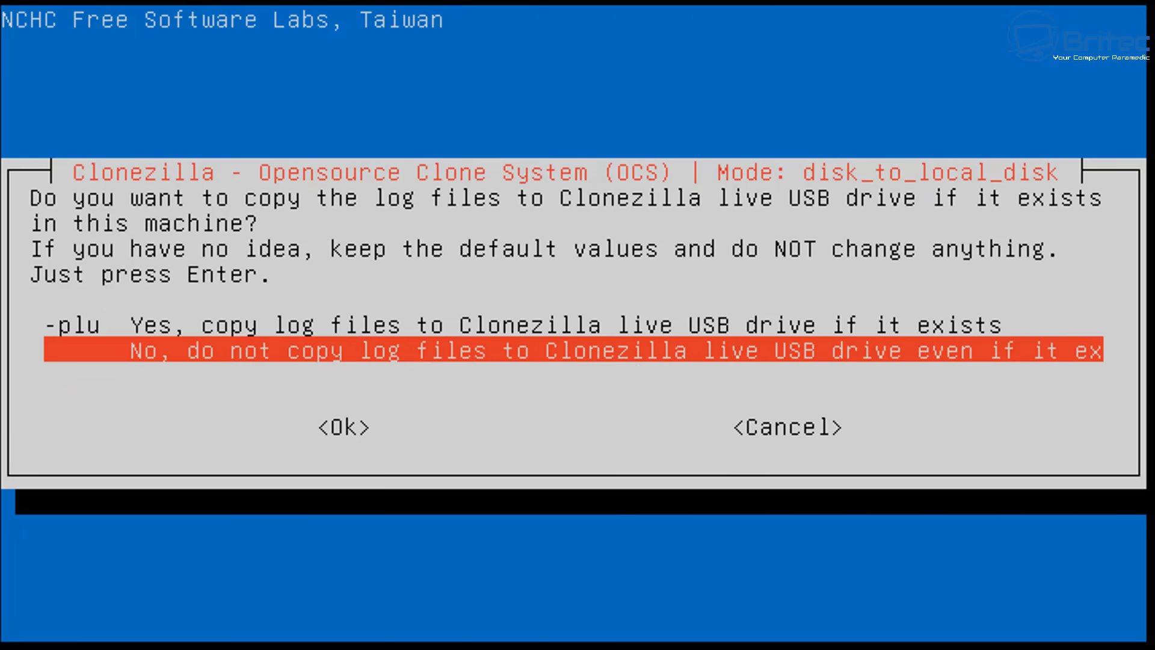
key("Return")
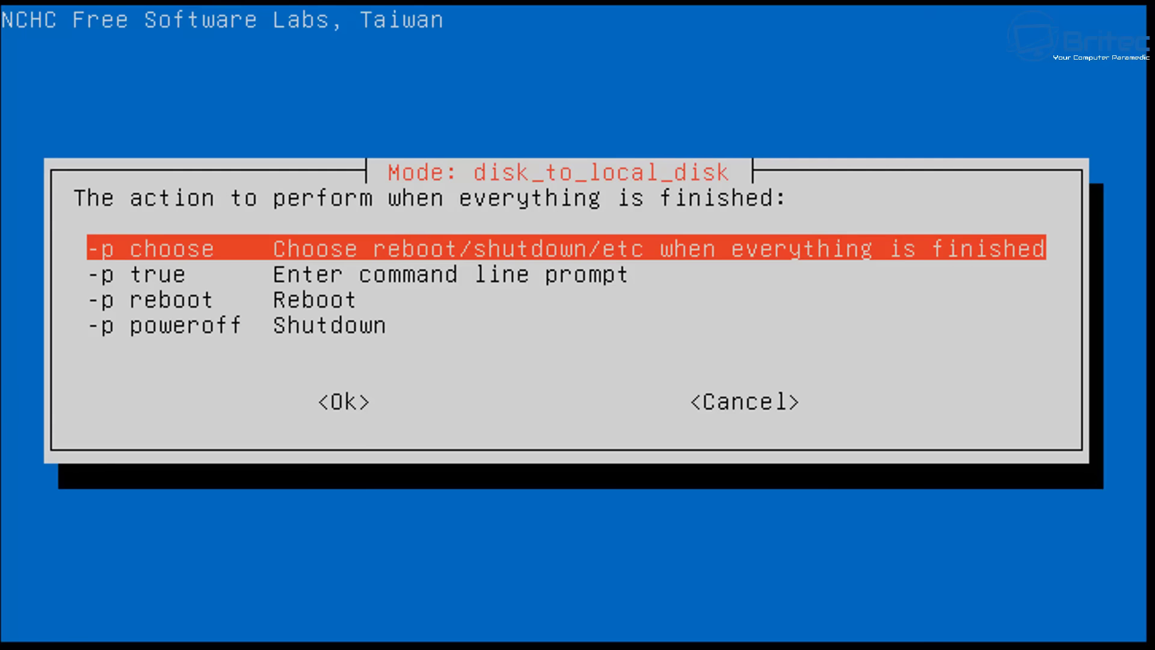
Set -p poweroff as the finishing action and continue past the saved command summary.
key("Down")
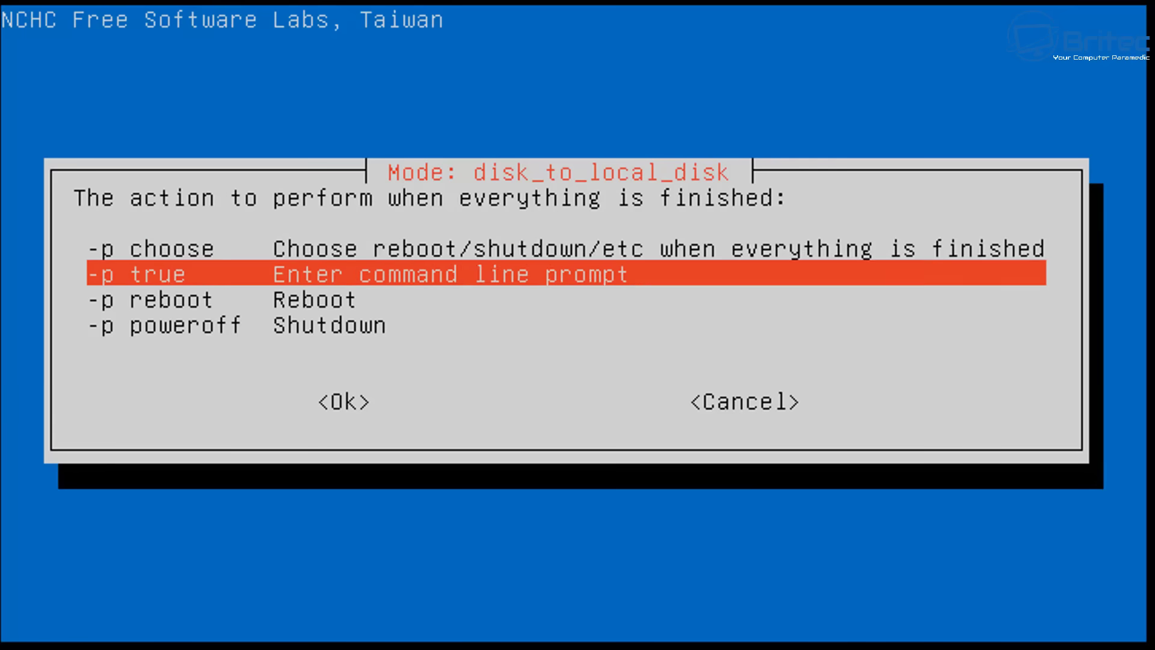
key("Down")
key("Down")
key("Return")
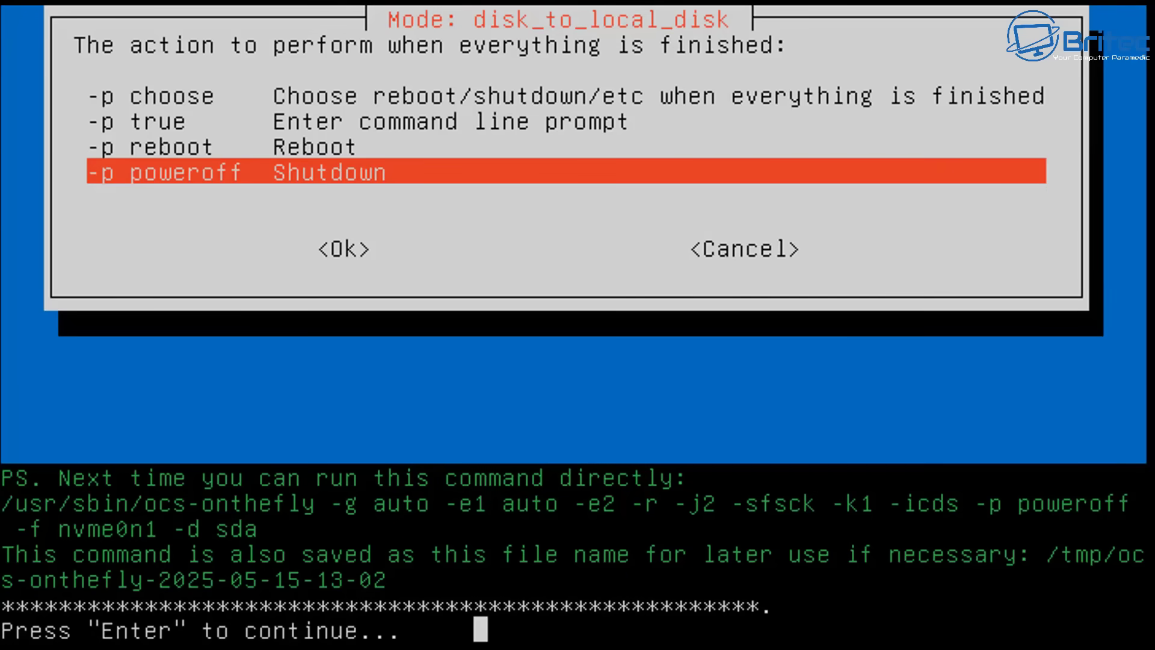
key("Return")
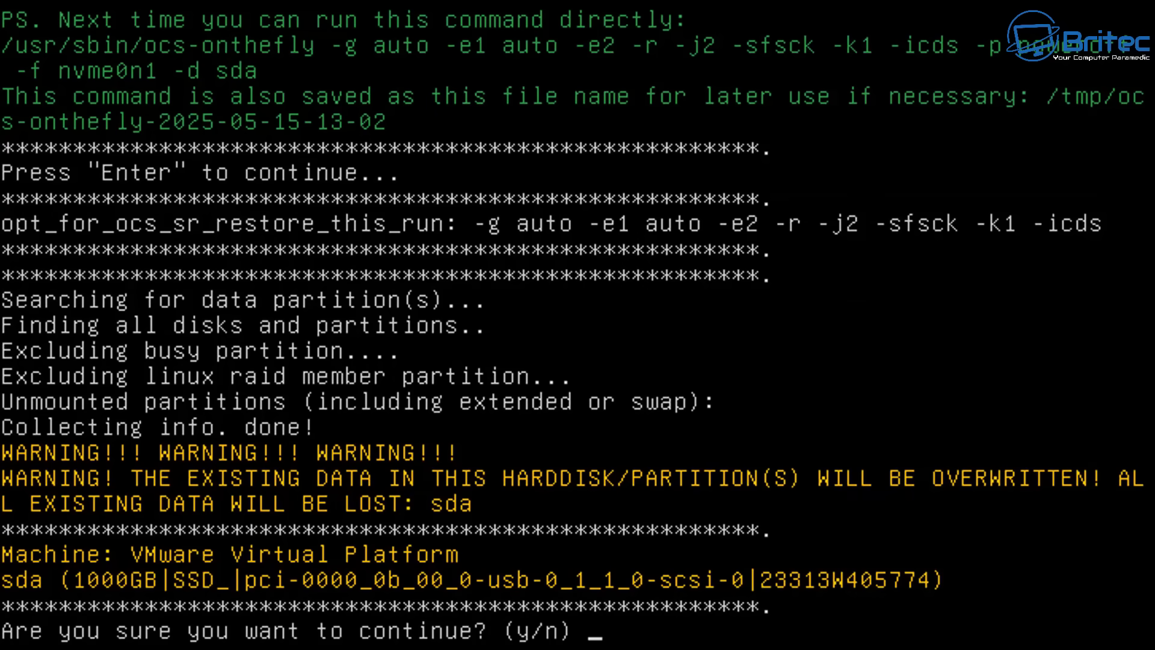
Answer y to both overwrite warnings to start cloning onto the 1000GB sda SSD.
type("y")
key("Return")
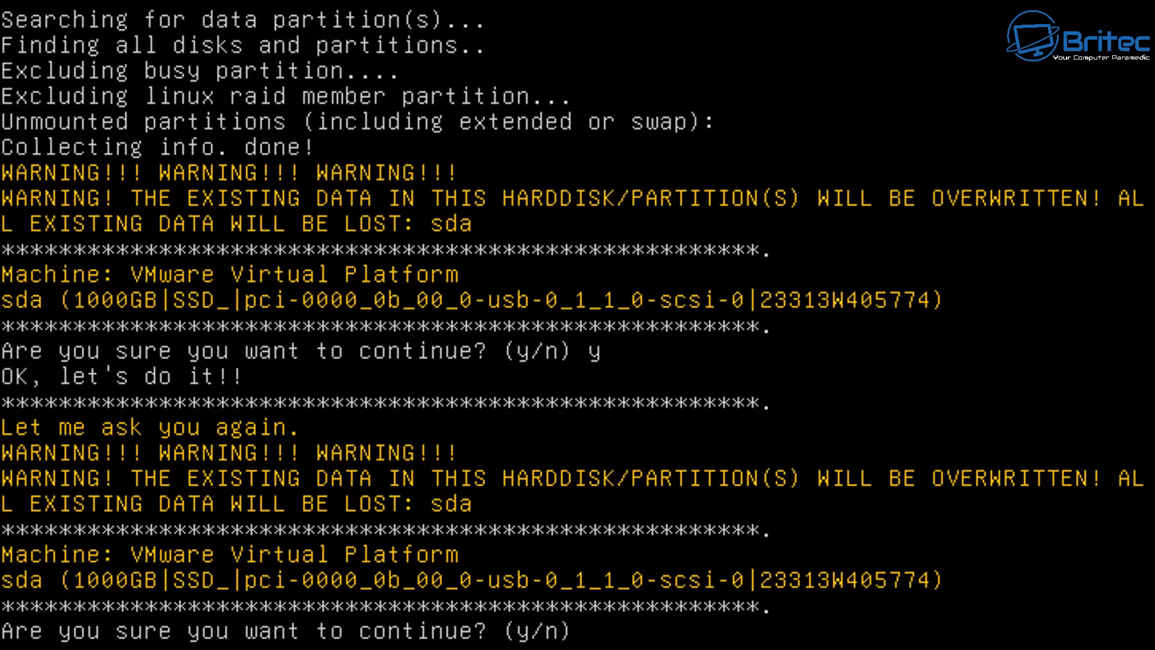
type("y")
key("Return")
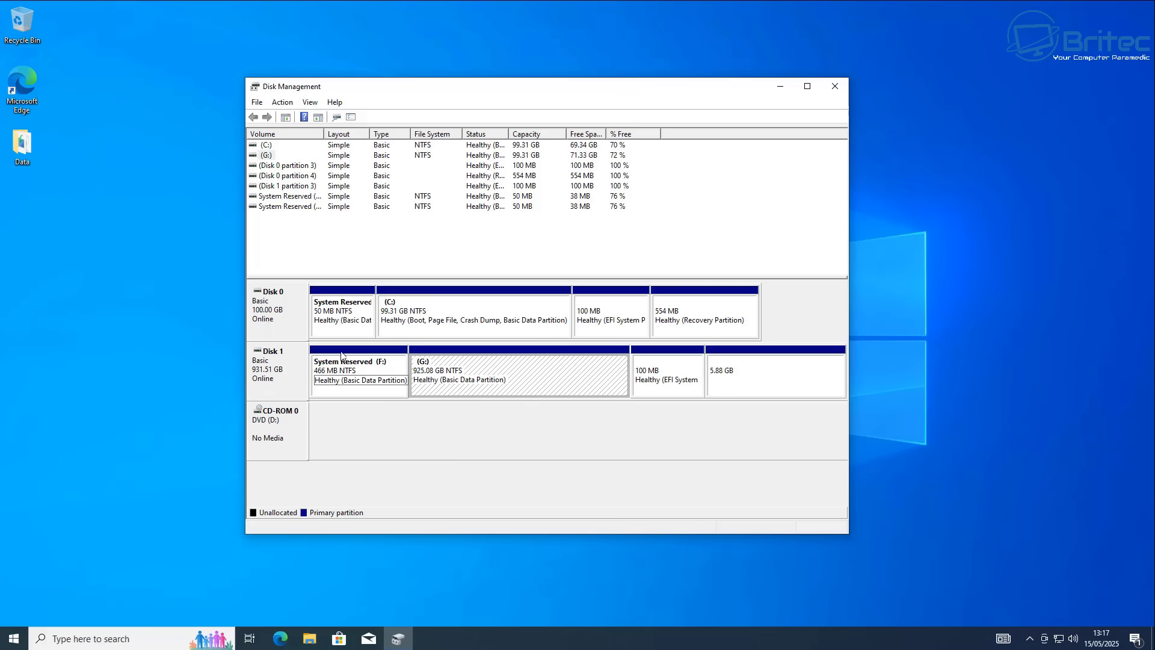
Explore the cloned G: partition from Disk Management down to Users, profile, Desktop, Data.
right_click(427, 371)
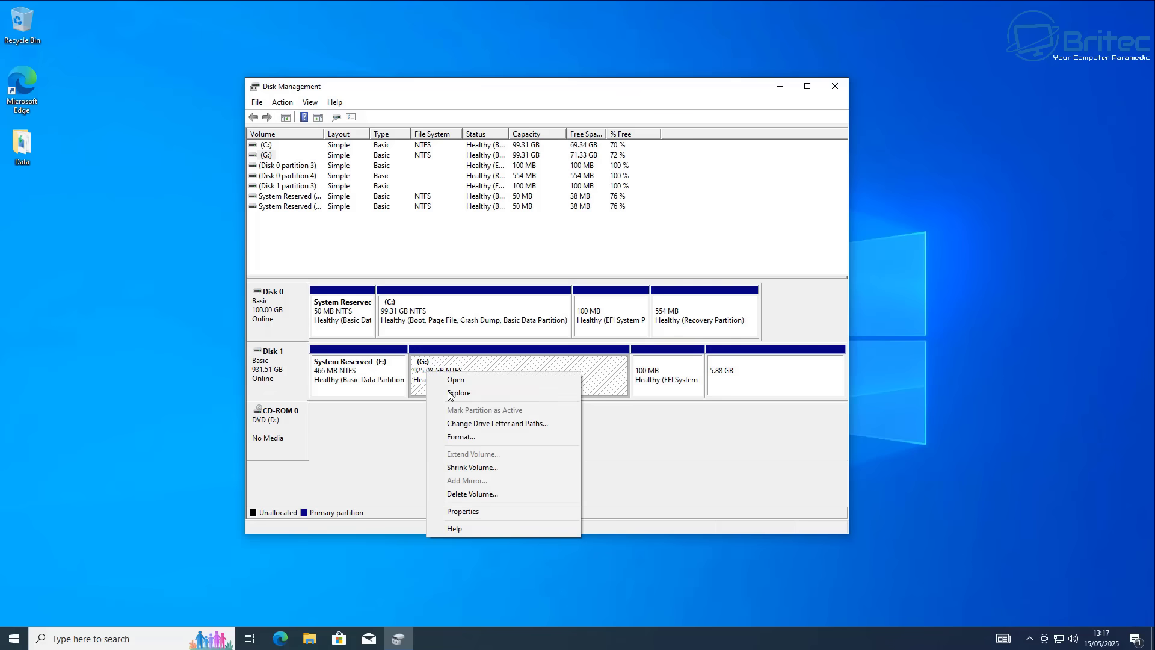
left_click(457, 395)
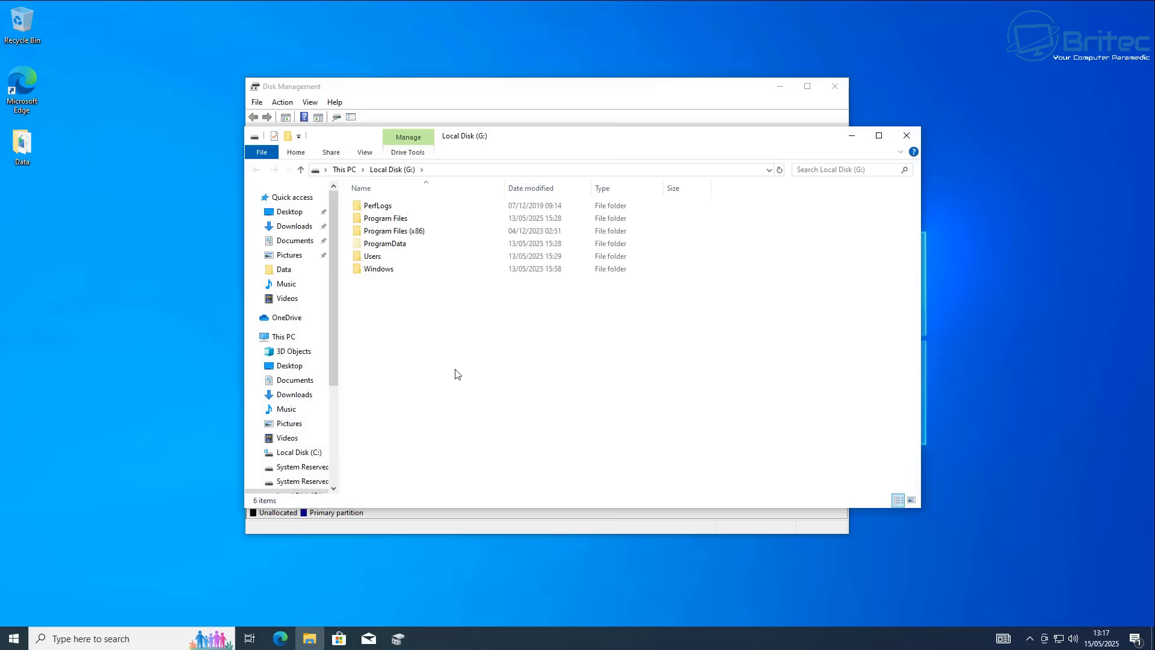
left_click_drag(480, 135, 468, 139)
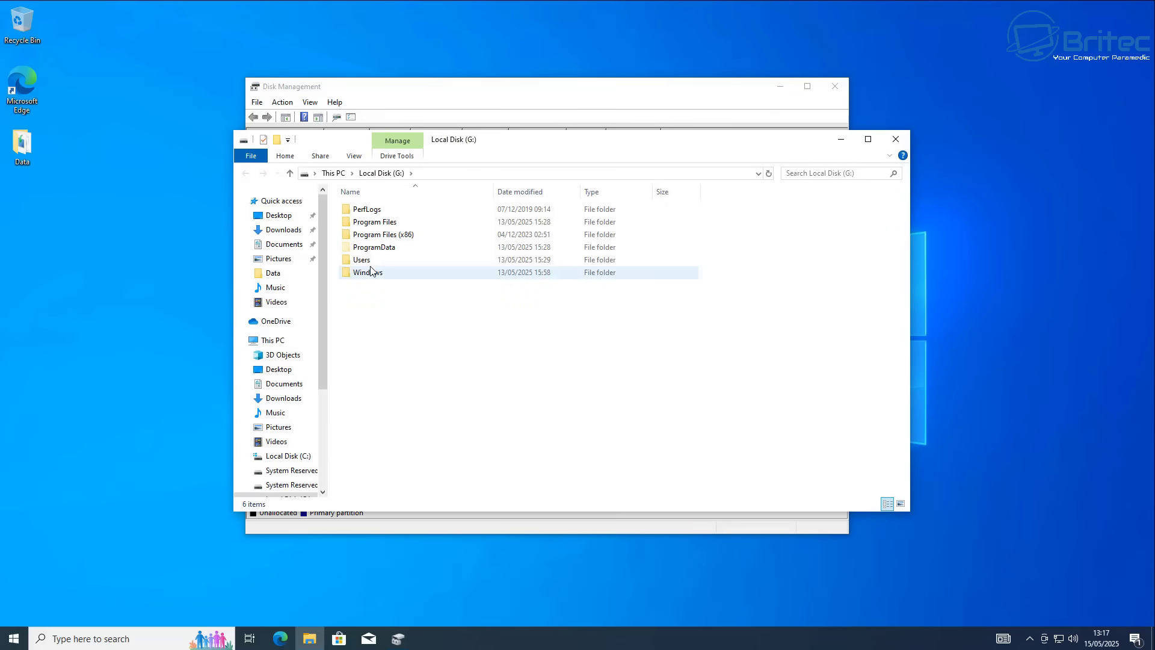
mouse_move(358, 263)
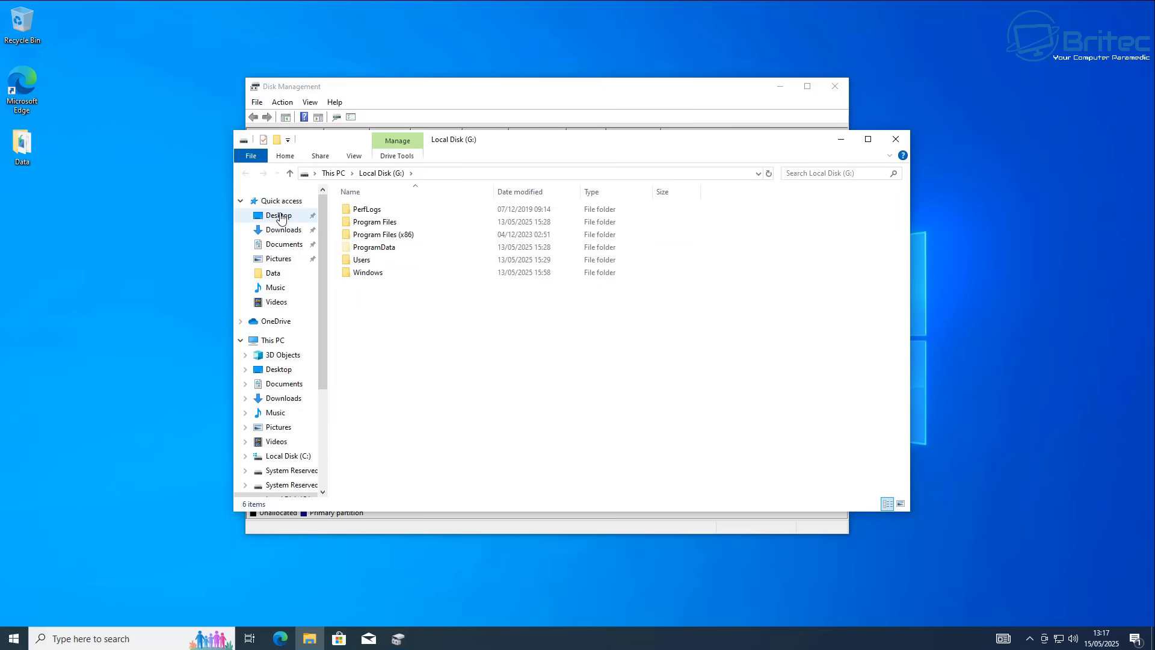
double_click(352, 261)
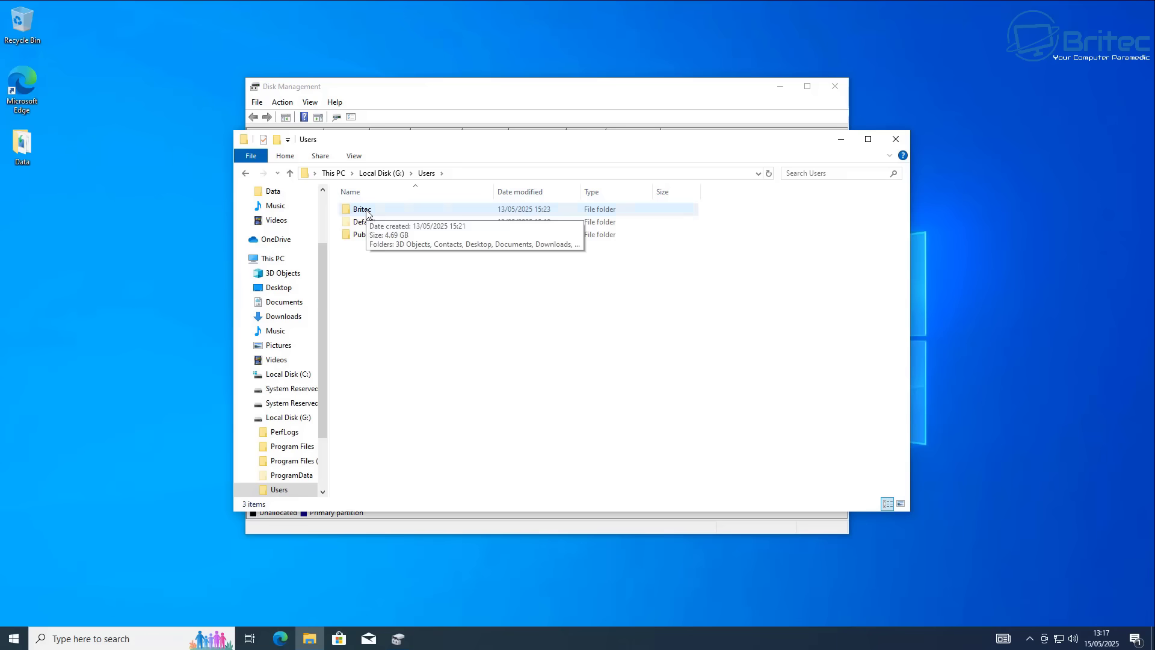
double_click(367, 210)
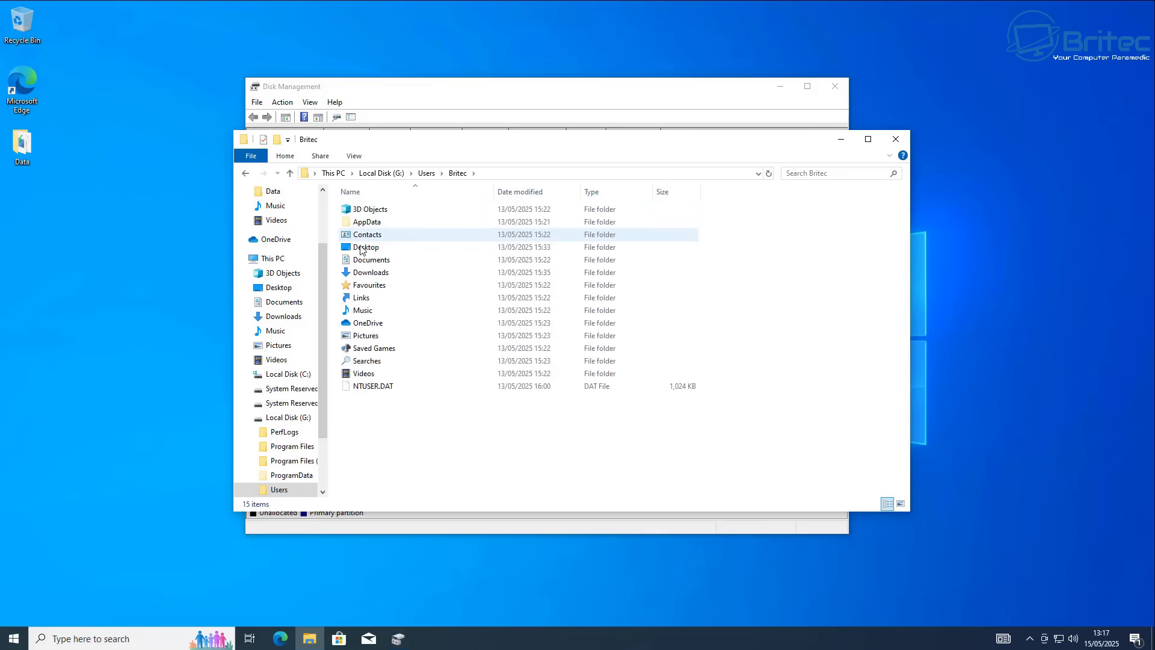
double_click(361, 248)
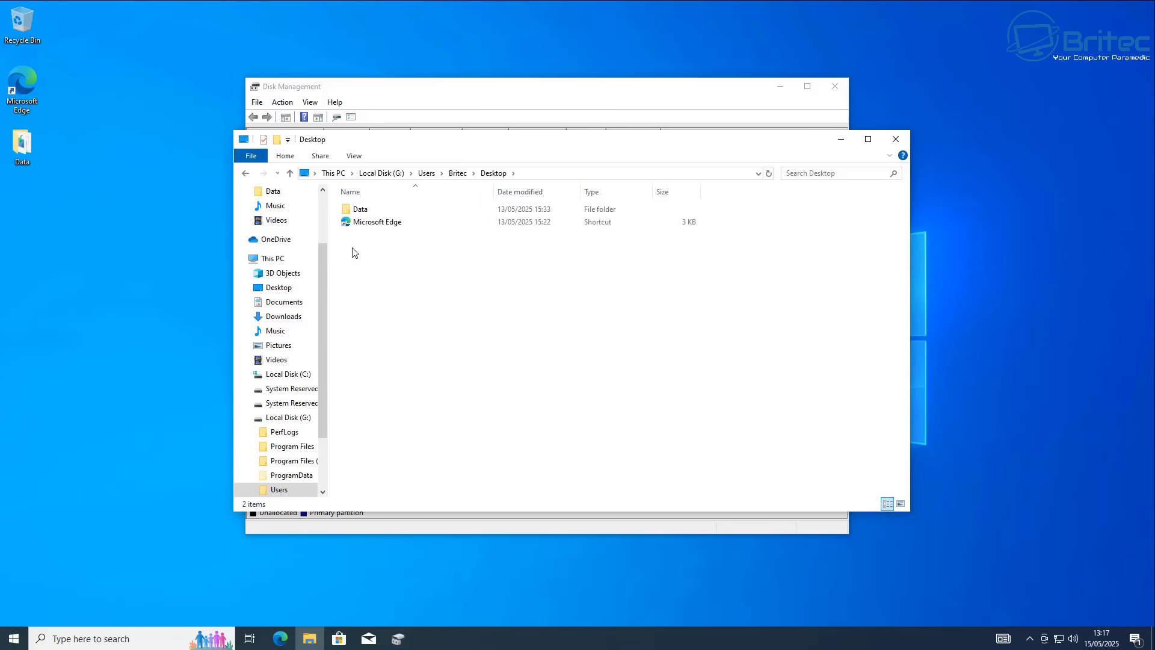
double_click(364, 210)
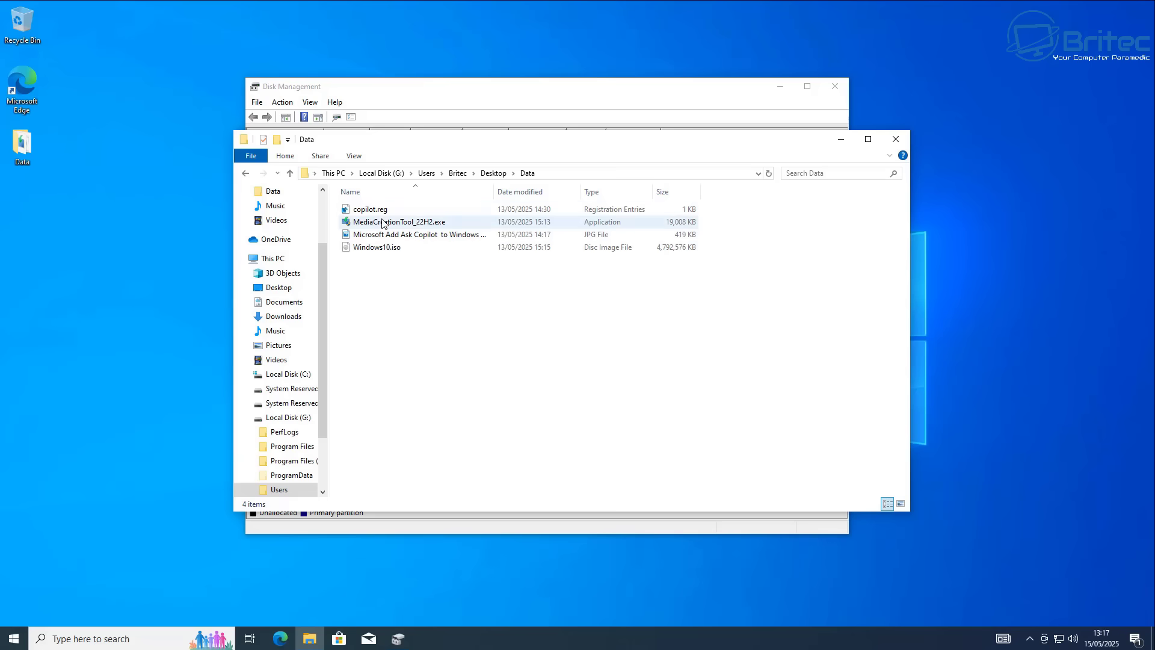
Compare with the current desktop's Data folder, then close both Data windows.
double_click(21, 146)
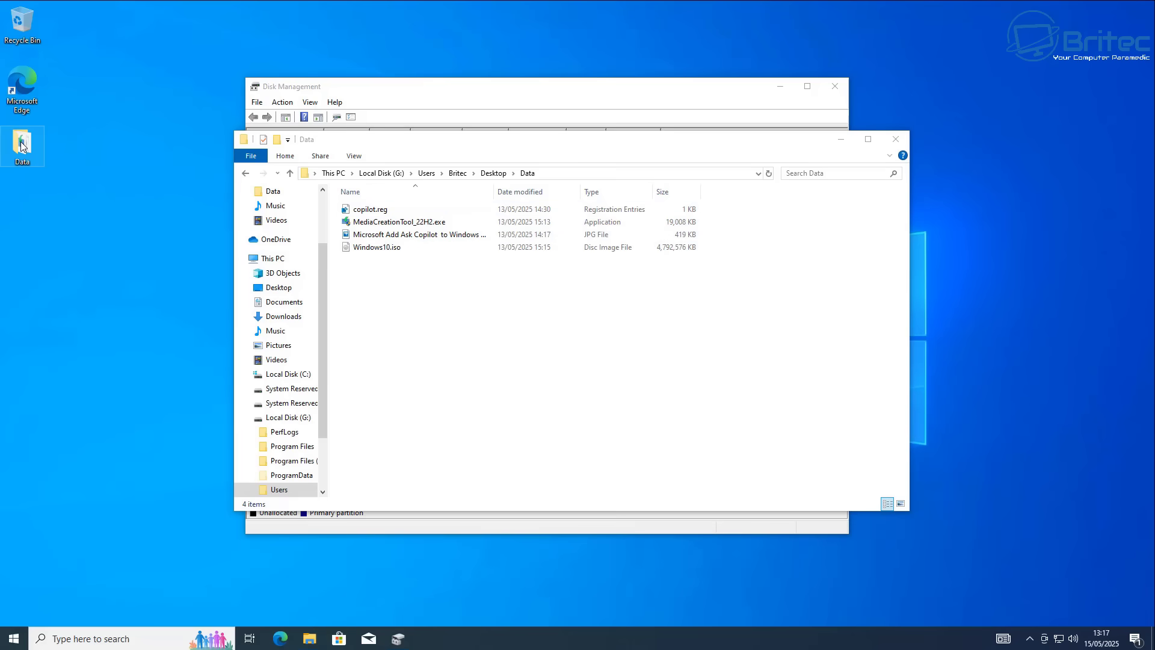
left_click_drag(528, 163, 519, 192)
left_click(905, 186)
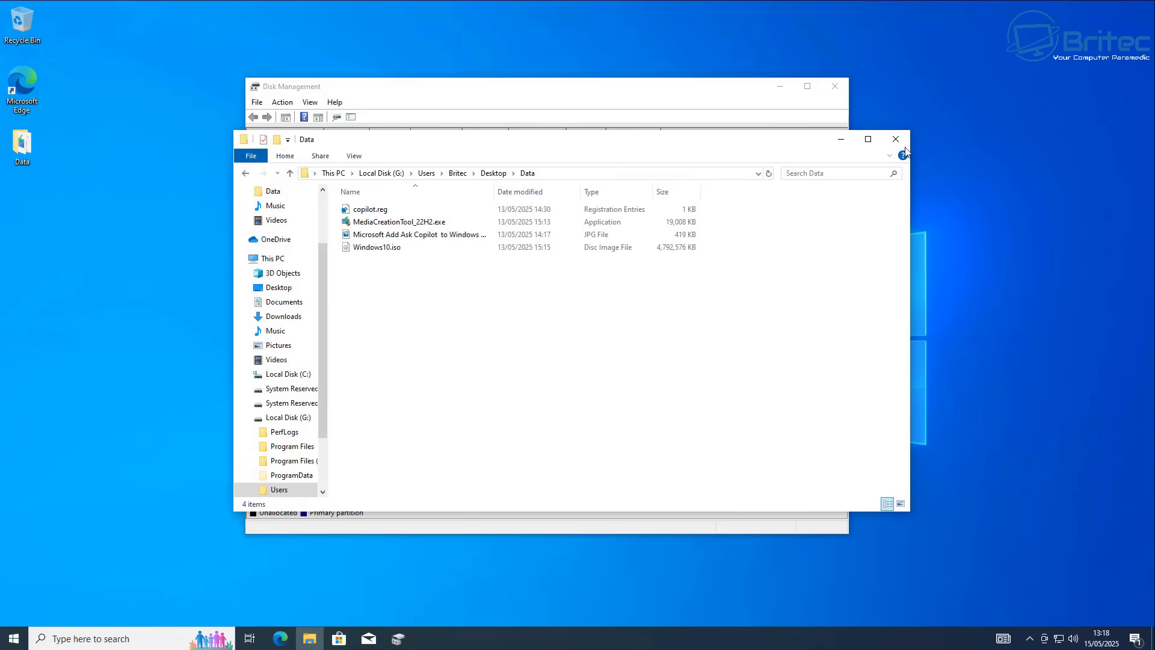
left_click(896, 139)
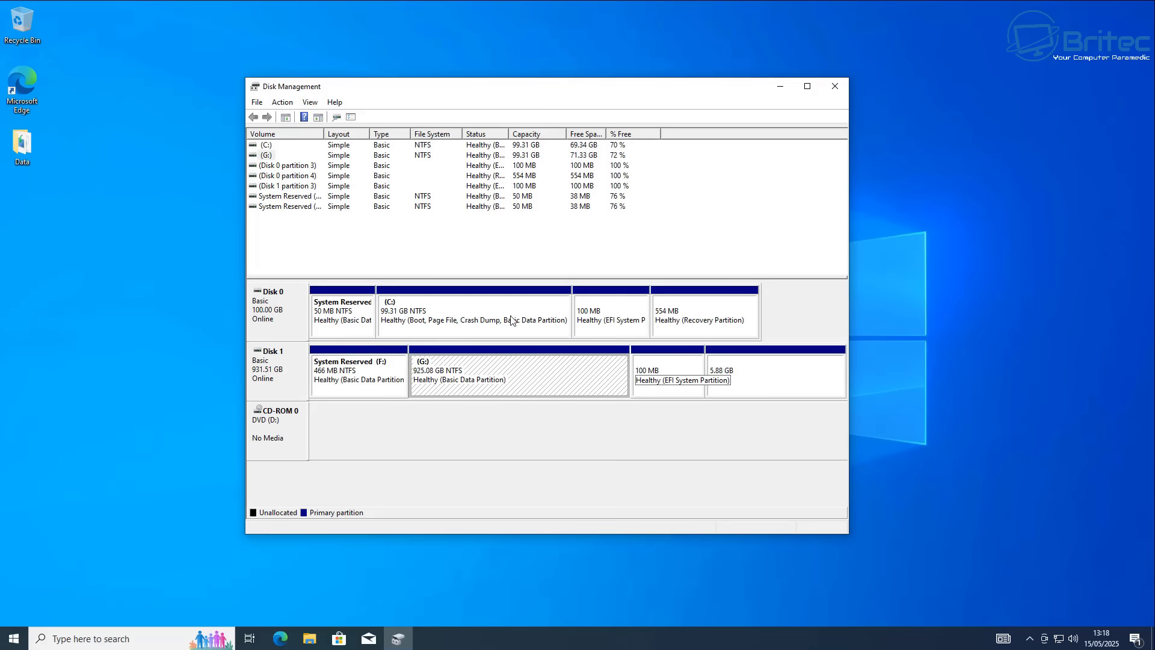
Close Disk Management, leaving the empty Windows 10 desktop.
left_click(835, 91)
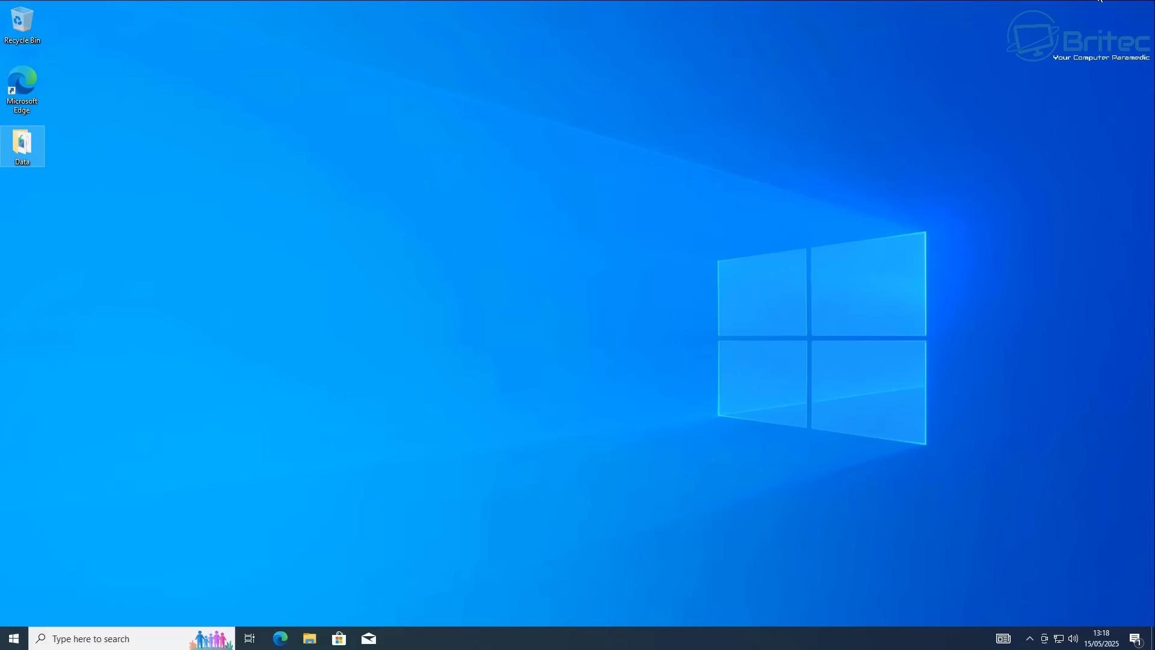